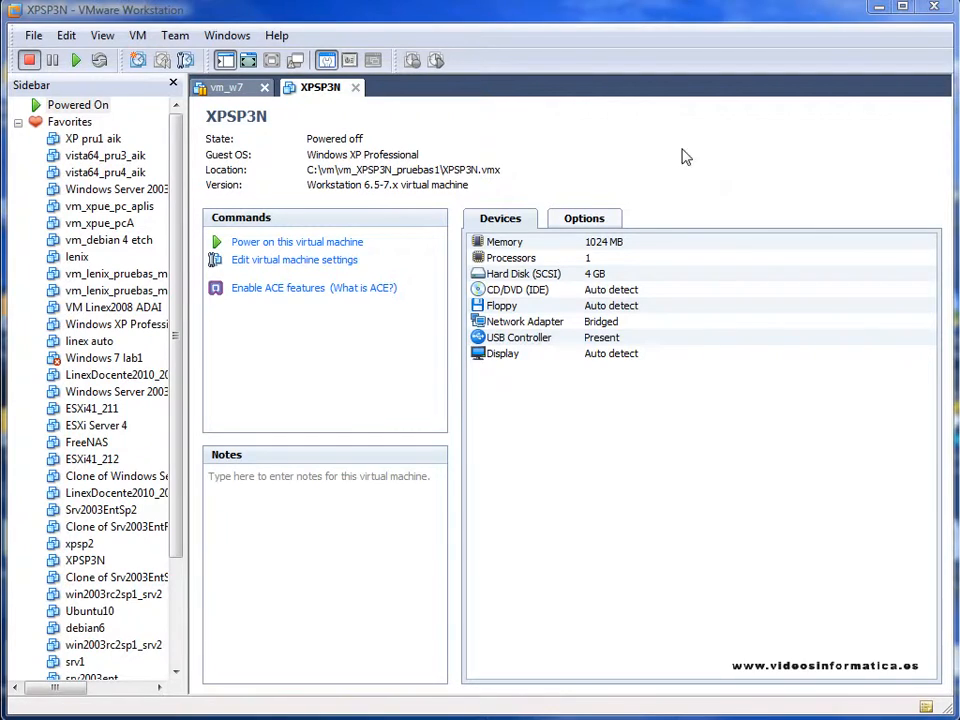
- In the XPSP3N machine's settings, set up a new virtual hard disk of type SCSI with a maximum size of 8 GB
{"action": "left_click", "coordinate": [305, 260]}
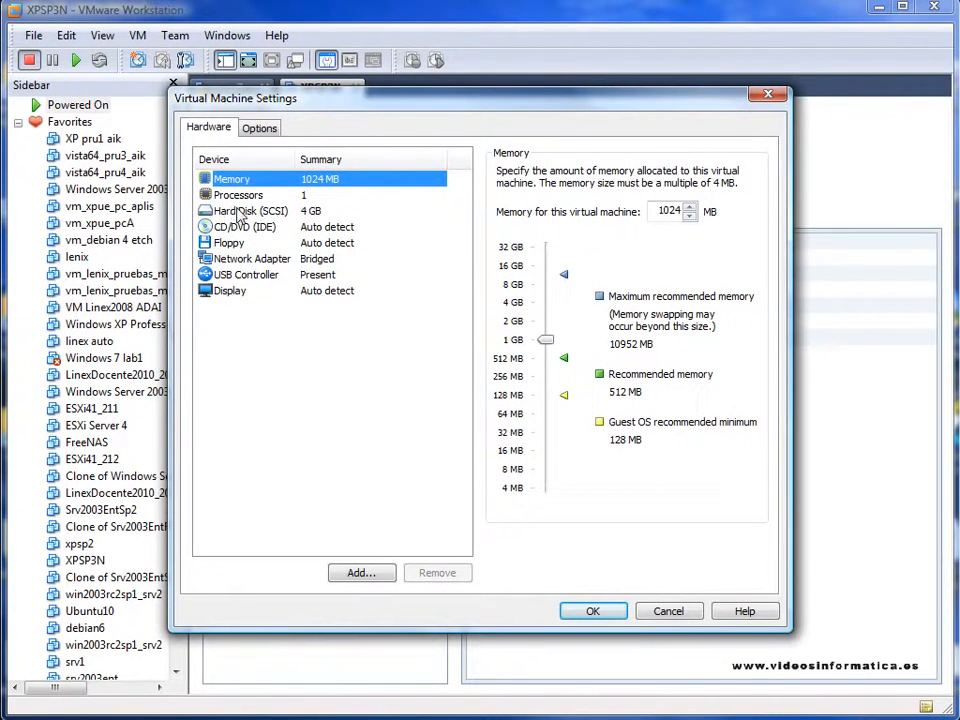
{"action": "left_click", "coordinate": [361, 572]}
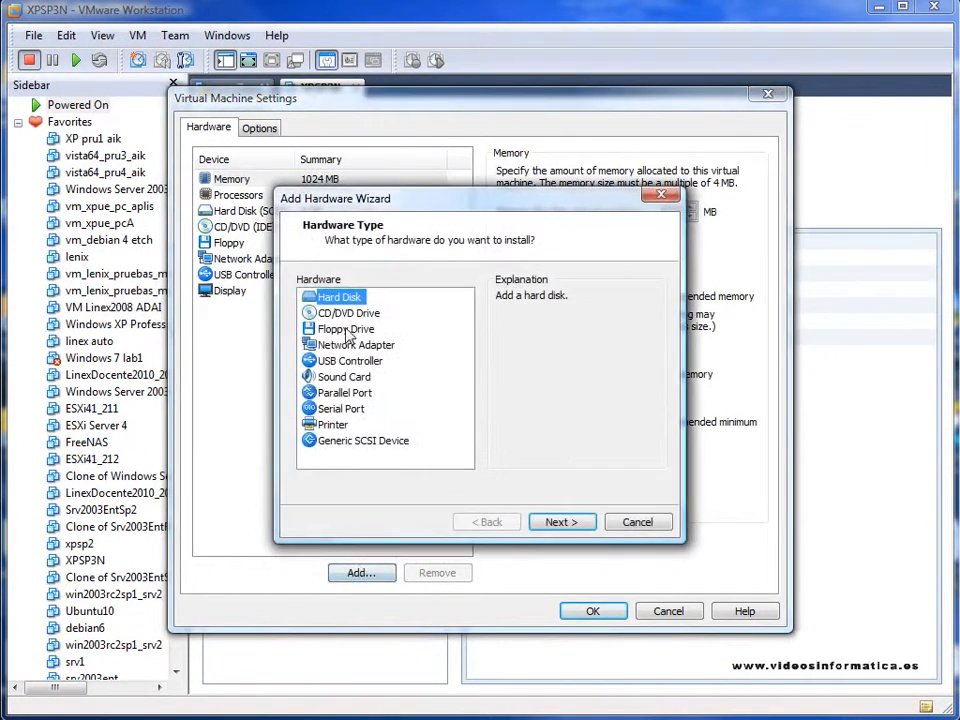
{"action": "left_click", "coordinate": [557, 522]}
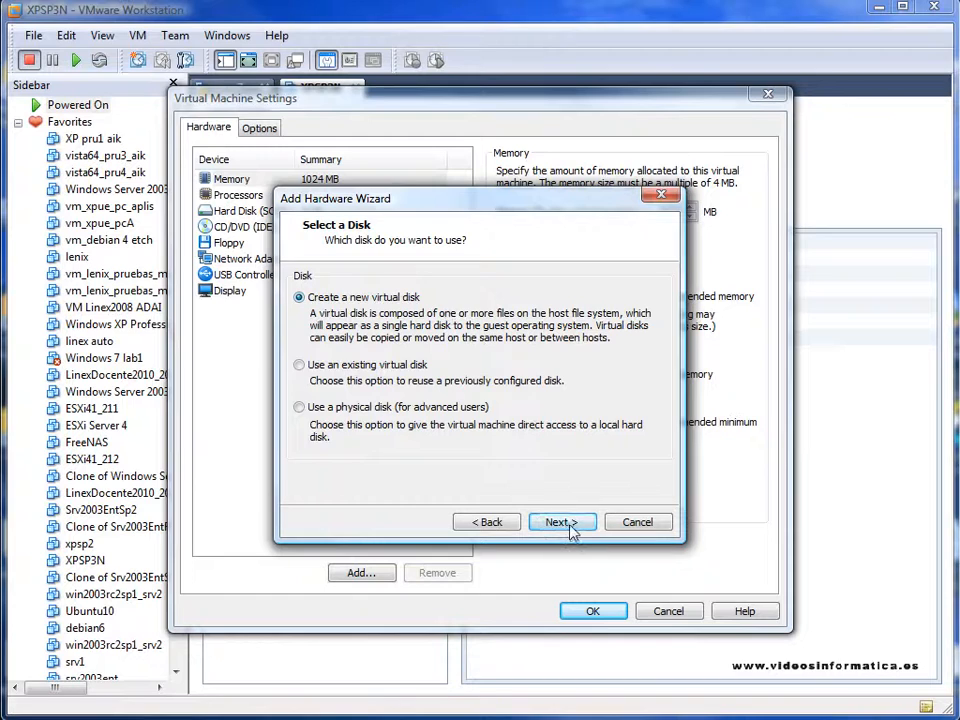
{"action": "left_click", "coordinate": [561, 522]}
{"action": "left_click", "coordinate": [300, 320]}
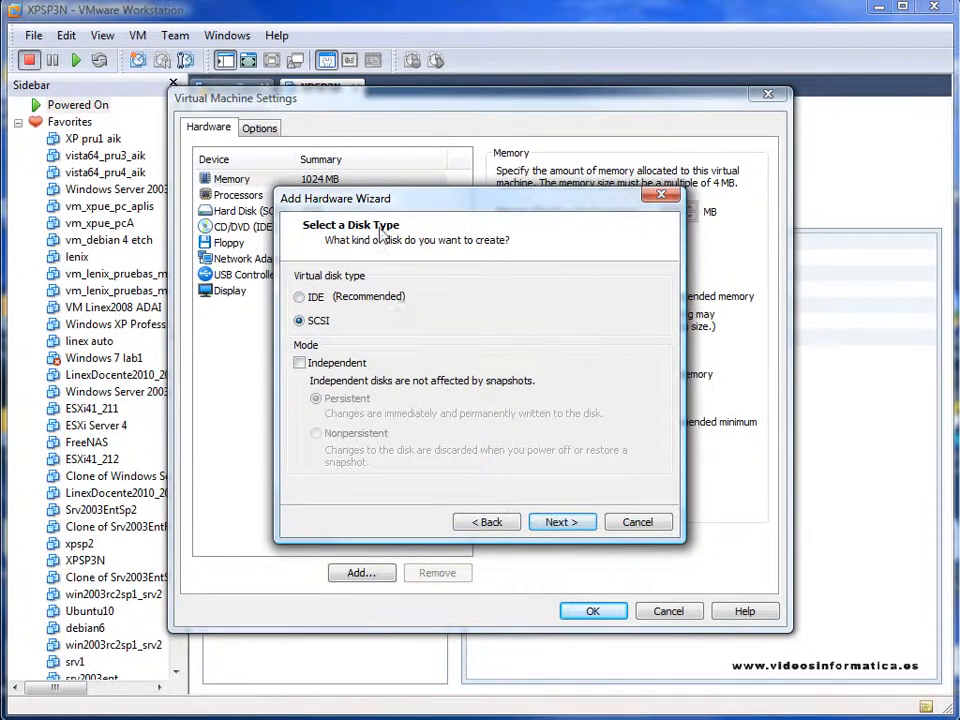
{"action": "left_click_drag", "start_coordinate": [380, 198], "coordinate": [517, 230]}
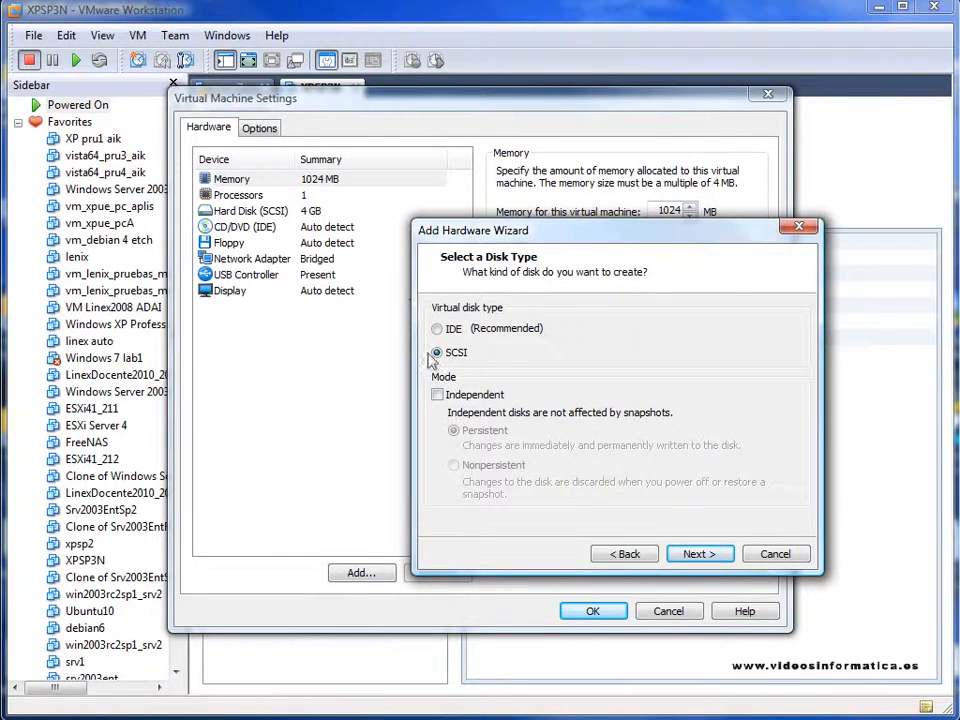
{"action": "left_click", "coordinate": [700, 555]}
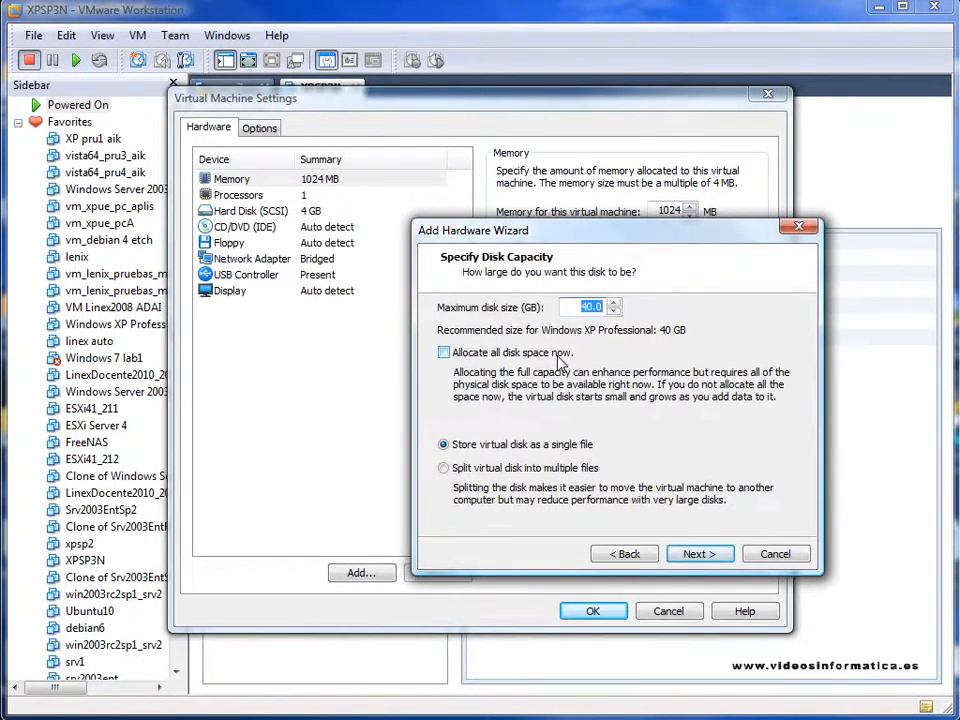
{"action": "type", "text": "8"}
{"action": "left_click", "coordinate": [697, 555]}
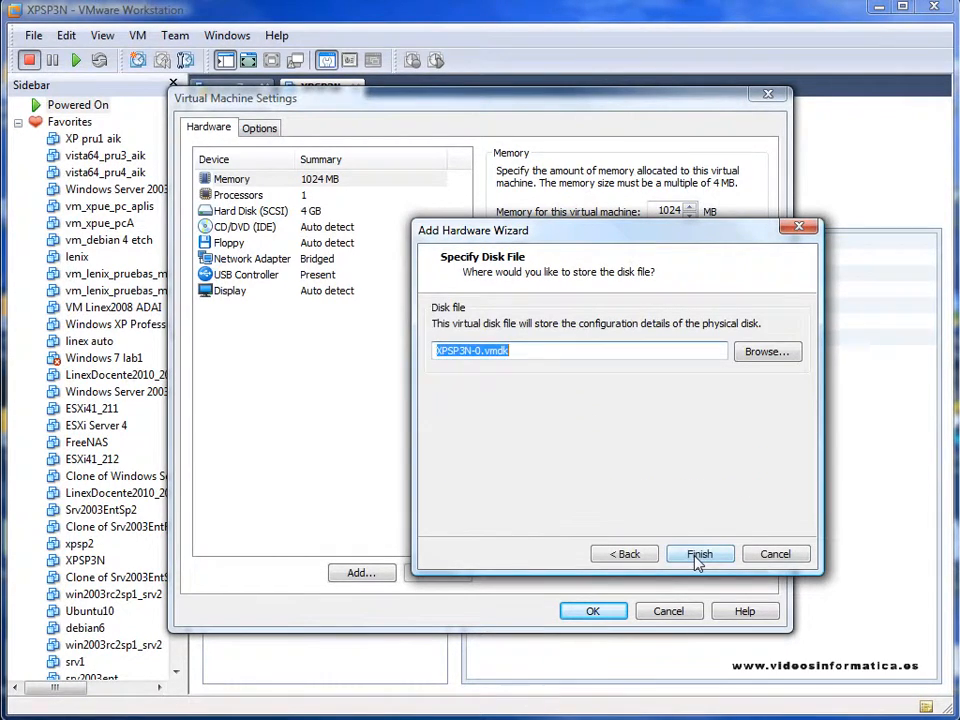
- Name the new disk's file XPSP3N_disconuevo.vmdk, finish adding the disk and save the virtual machine settings
{"action": "left_click", "coordinate": [475, 354]}
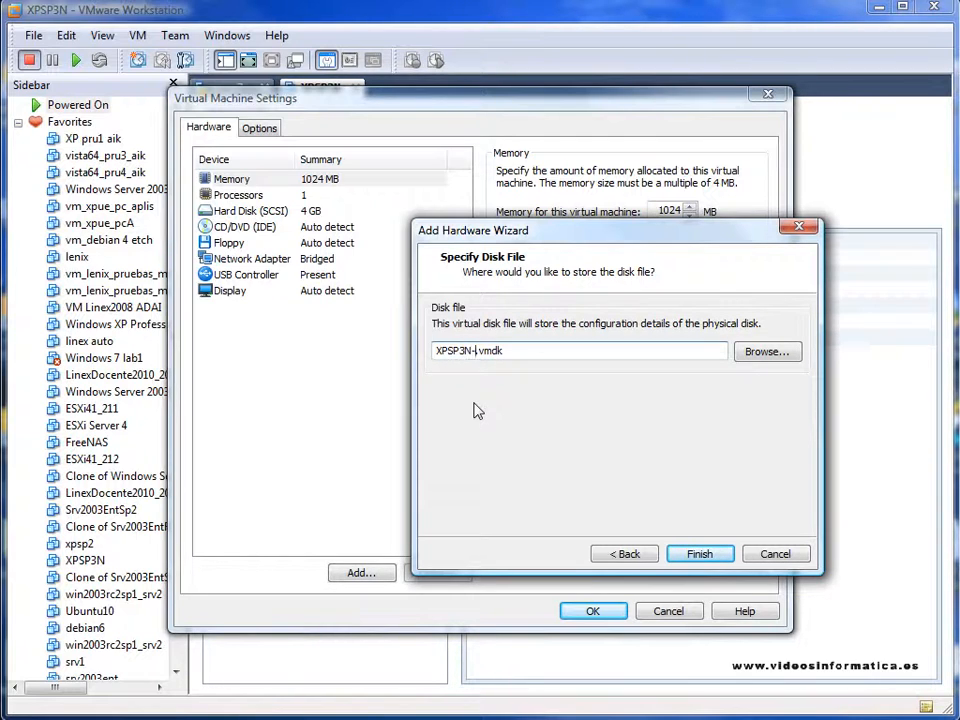
{"action": "key", "text": "BackSpace"}
{"action": "type", "text": "_disconuevo"}
{"action": "left_click", "coordinate": [721, 560]}
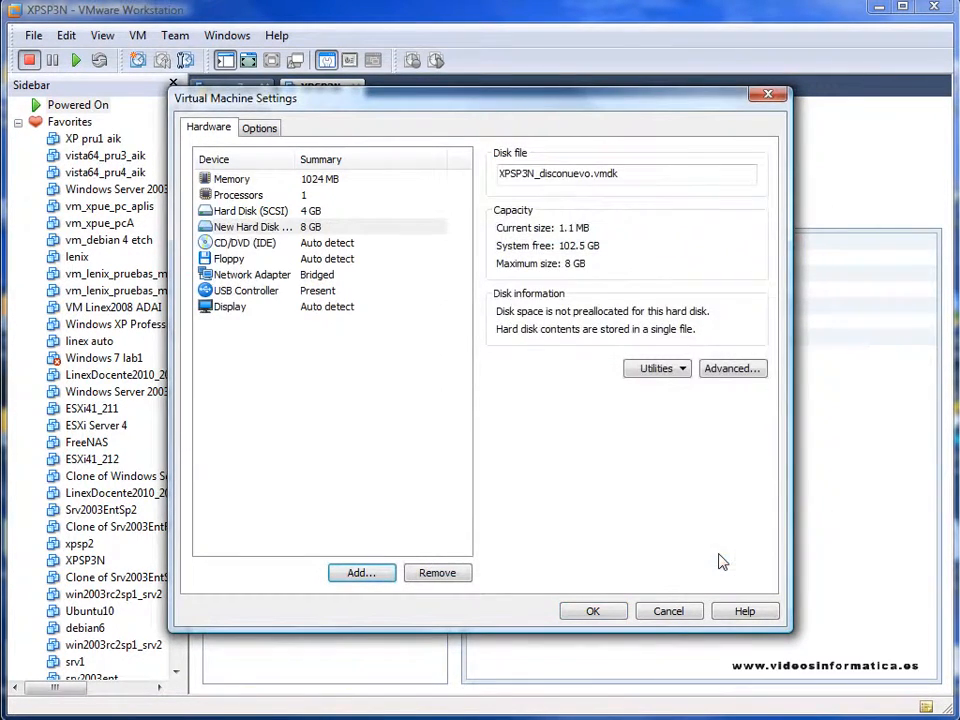
{"action": "left_click", "coordinate": [593, 612]}
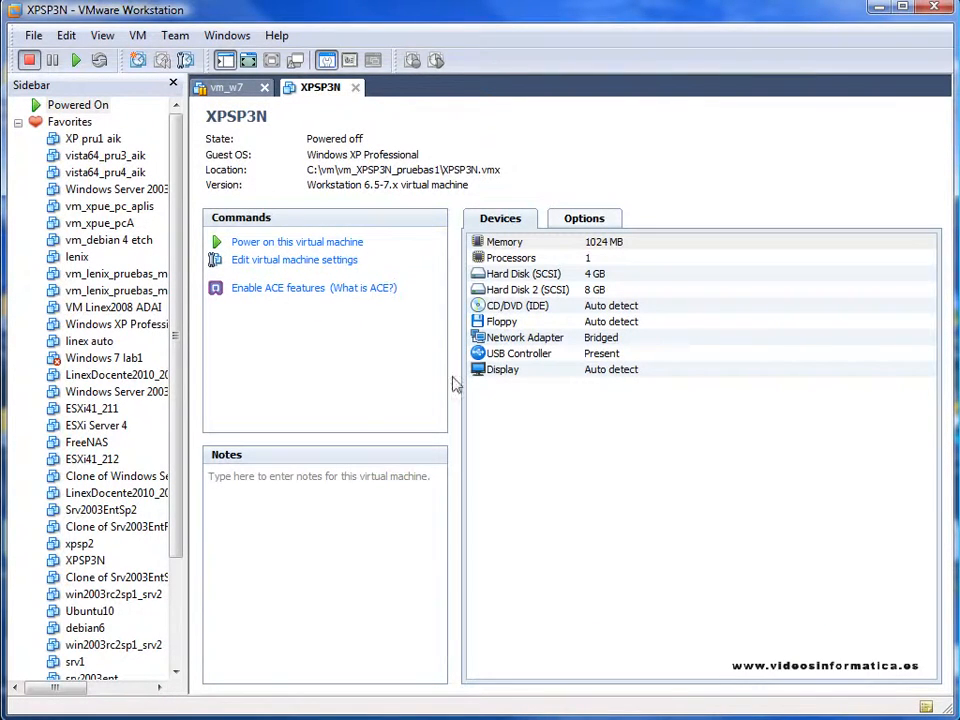
- Power on the XPSP3N virtual machine and dismiss the new hardware wizard and the security alert in Windows XP
{"action": "left_click", "coordinate": [76, 61]}
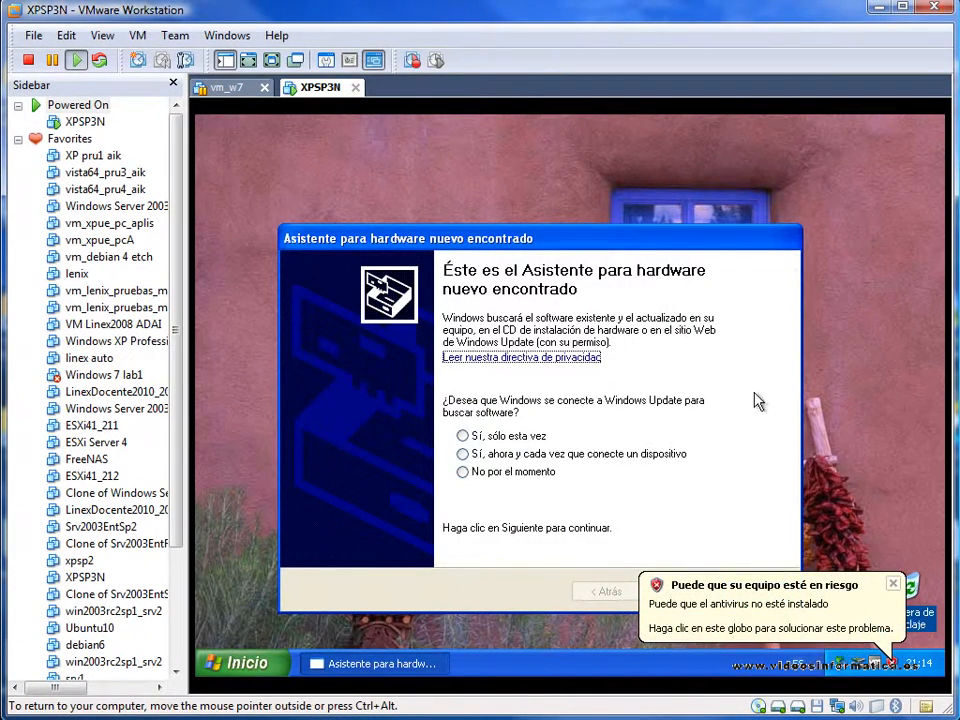
{"action": "left_click_drag", "start_coordinate": [706, 245], "coordinate": [667, 169]}
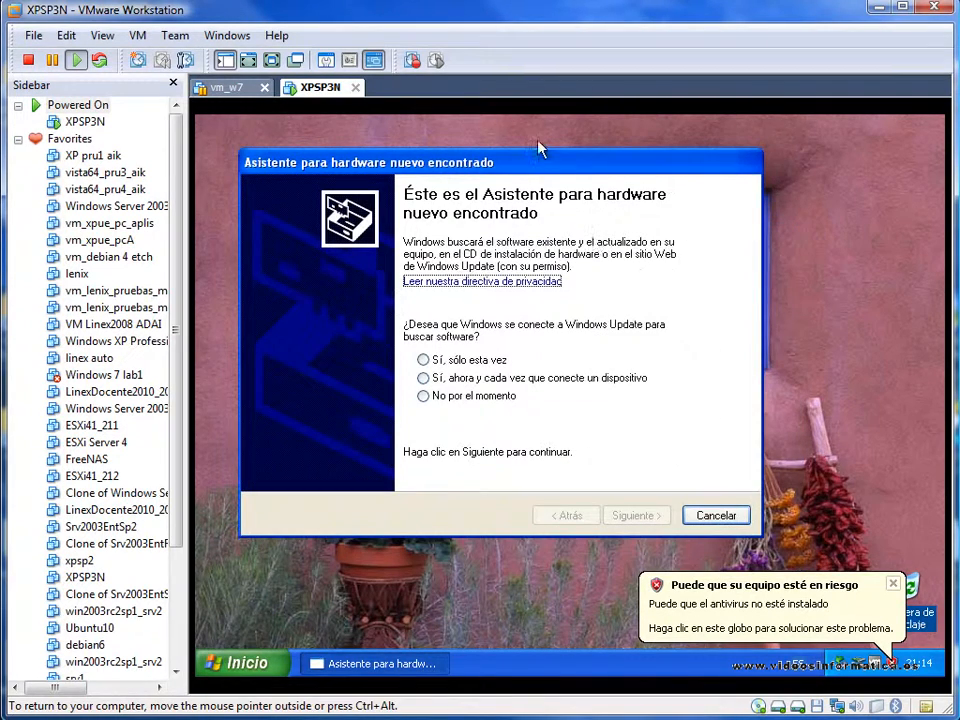
{"action": "left_click", "coordinate": [733, 512]}
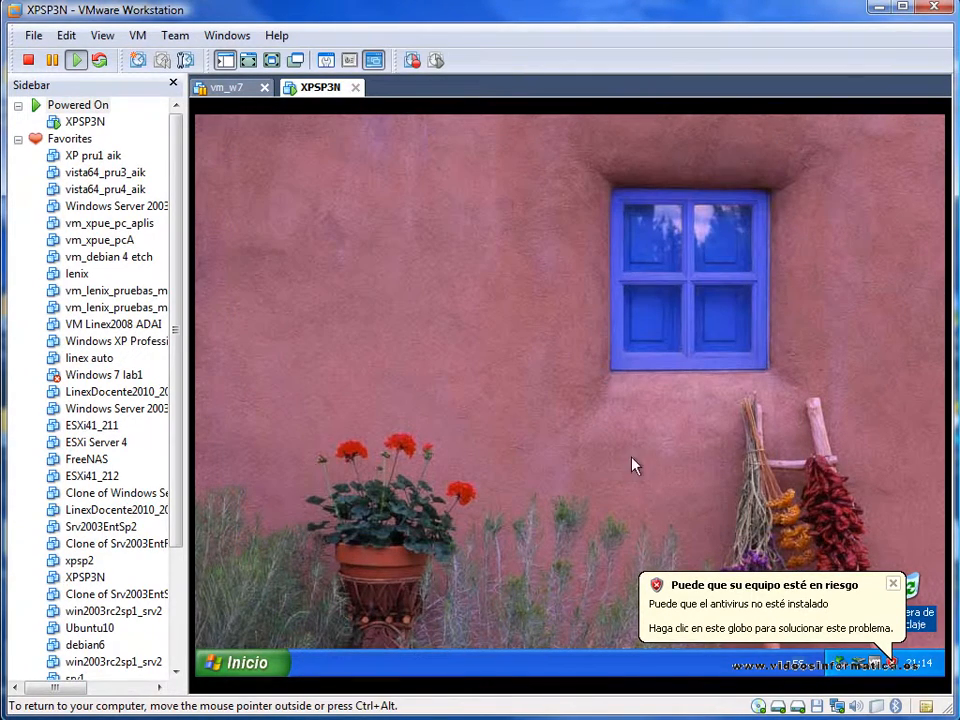
{"action": "left_click", "coordinate": [894, 585]}
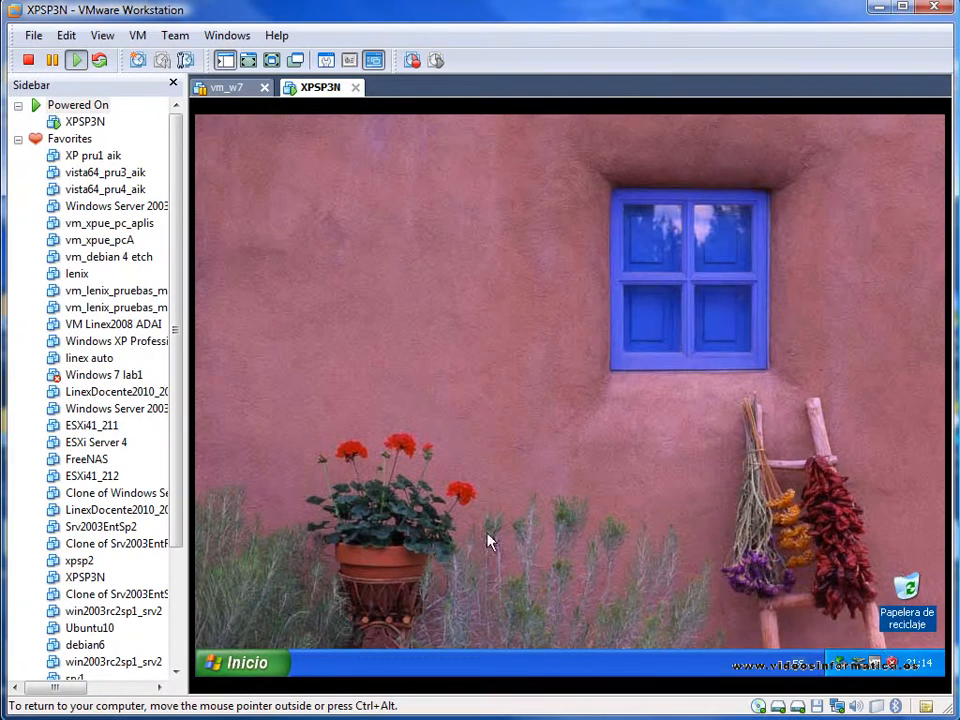
- Open Administración de discos within Administración de equipos from the guest's administrative tools
{"action": "left_click", "coordinate": [214, 668]}
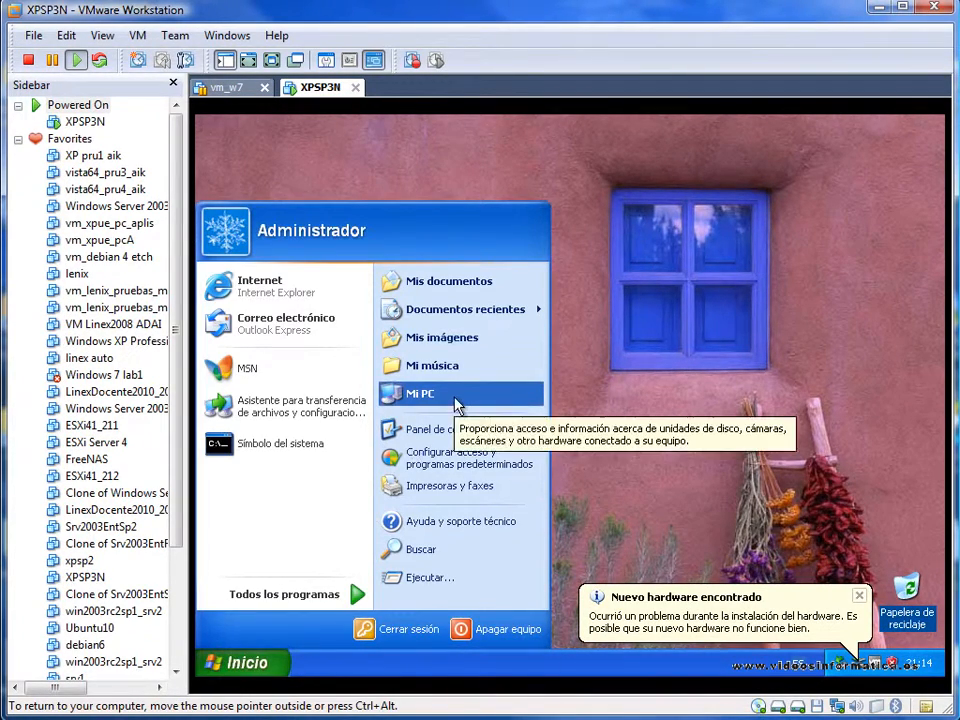
{"action": "left_click", "coordinate": [443, 433]}
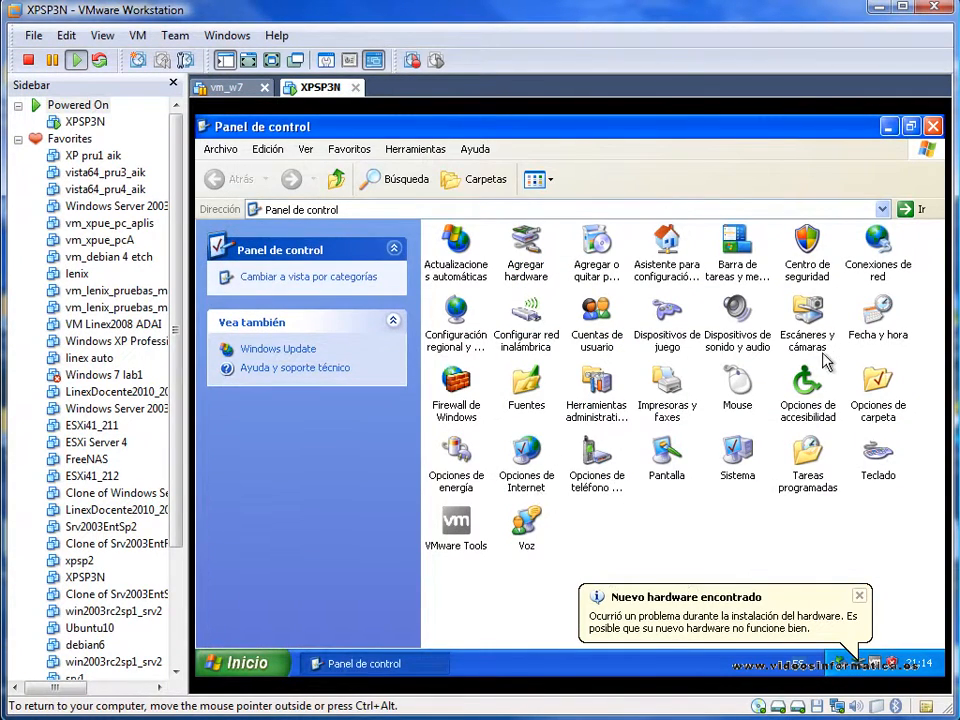
{"action": "double_click", "coordinate": [599, 391]}
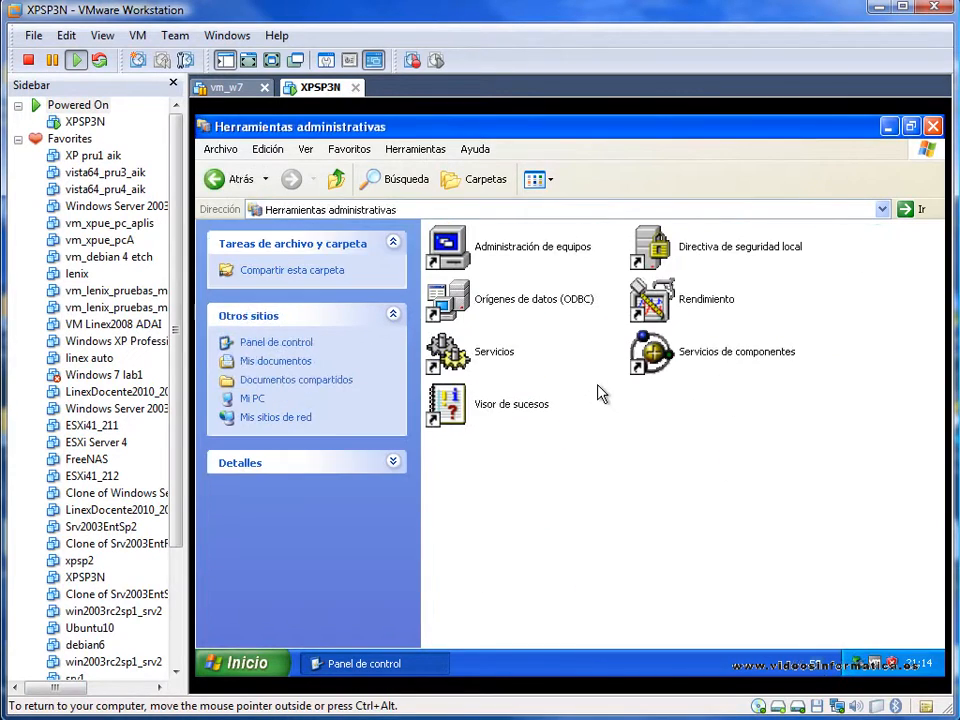
{"action": "left_click", "coordinate": [461, 249]}
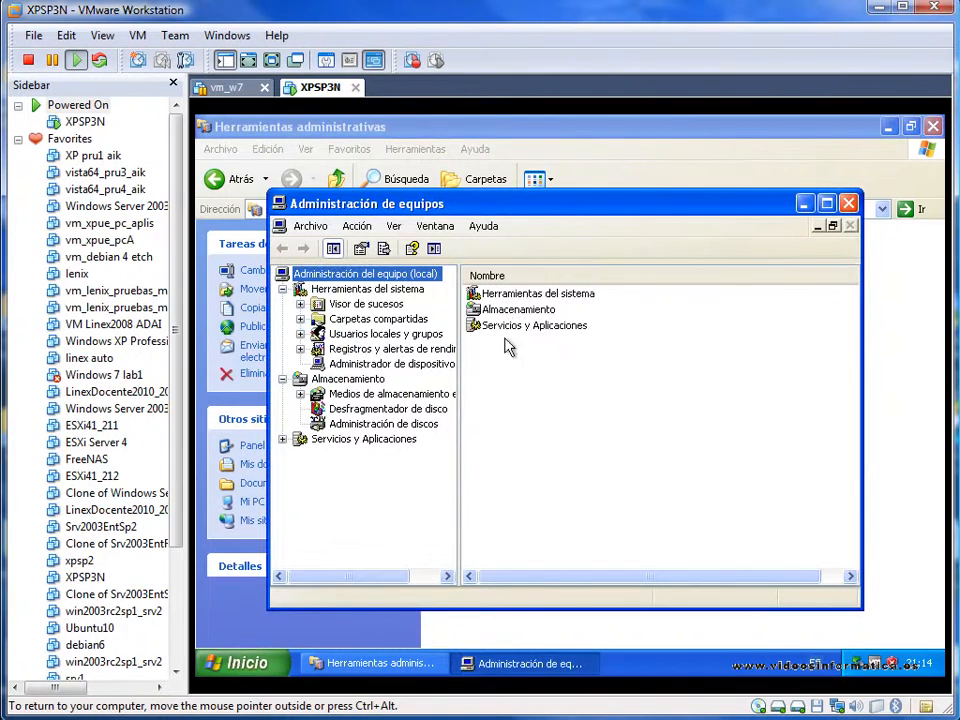
{"action": "left_click", "coordinate": [392, 428]}
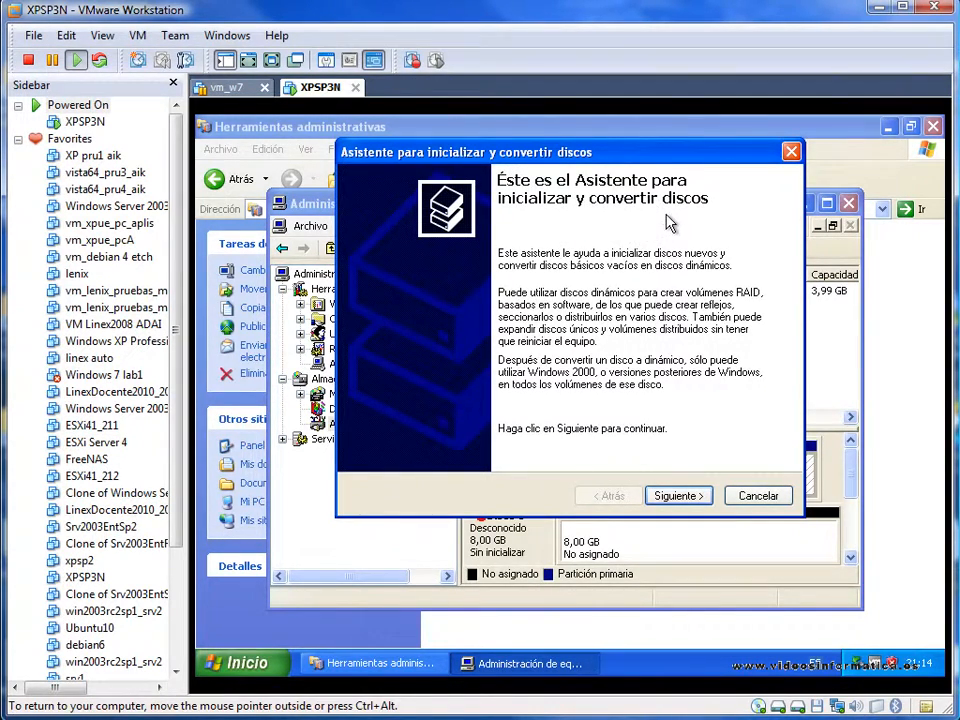
- Initialize Disco 1 with the disk wizard, without converting it to a dynamic disk
{"action": "left_click", "coordinate": [678, 496]}
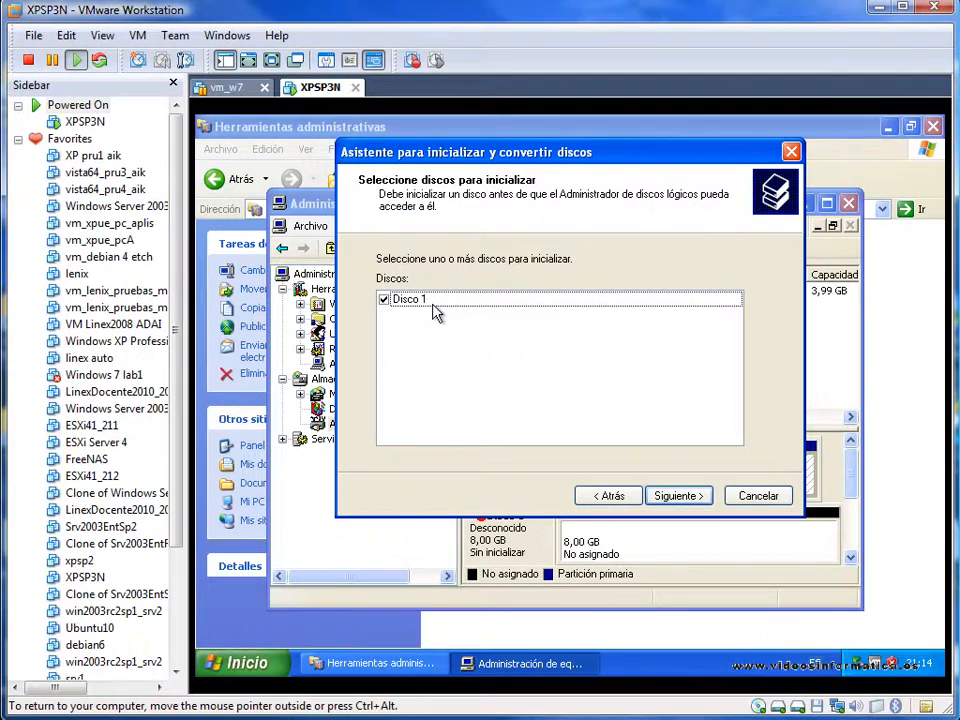
{"action": "left_click", "coordinate": [684, 498]}
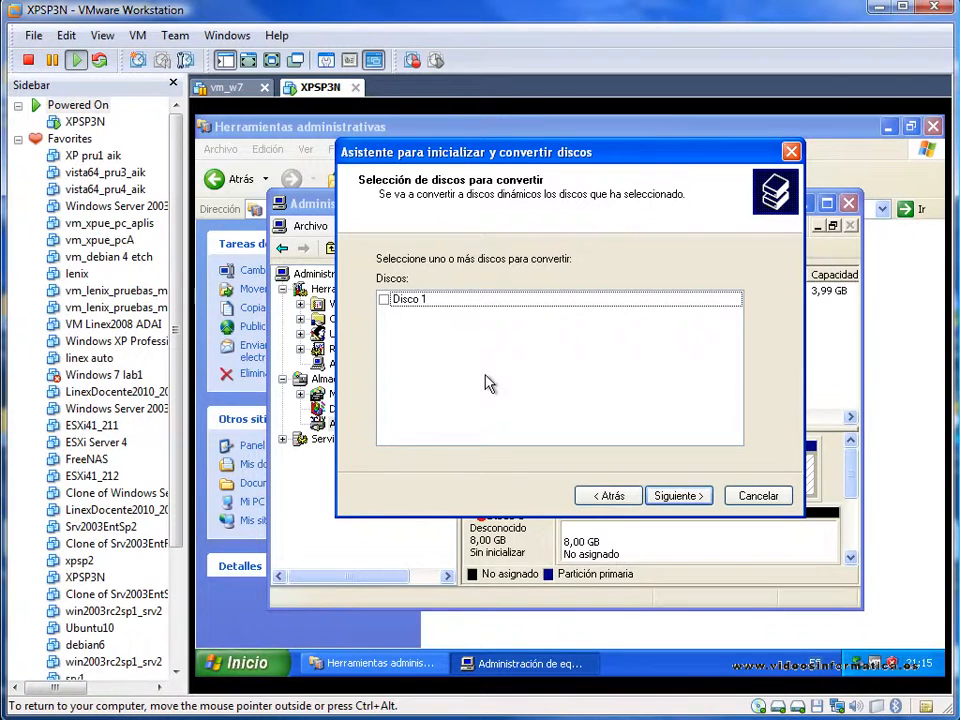
{"action": "left_click", "coordinate": [679, 497]}
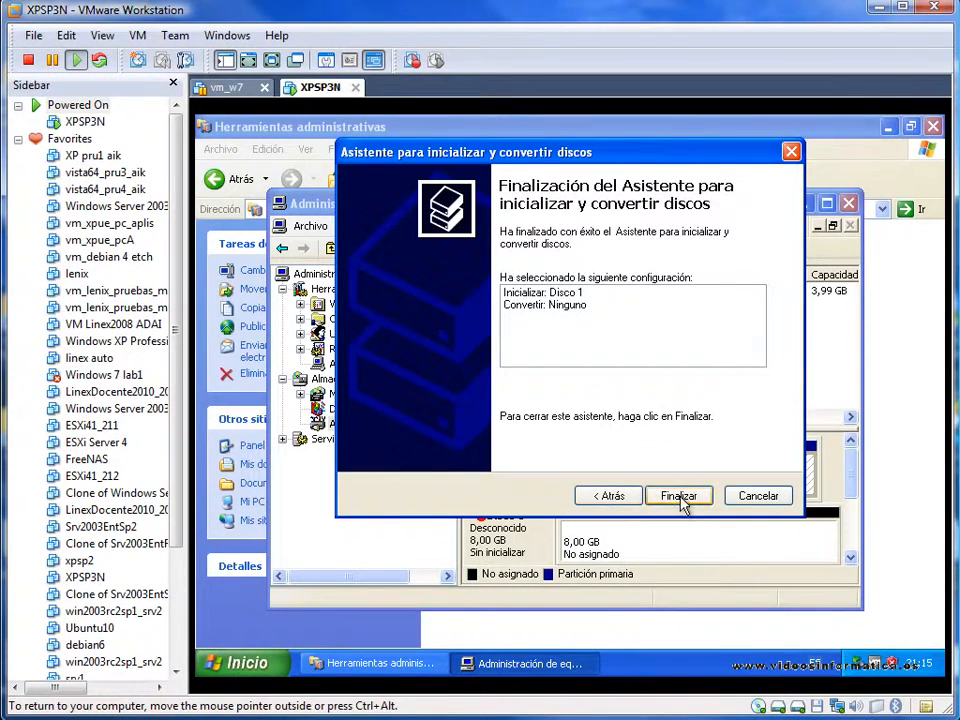
{"action": "left_click", "coordinate": [679, 497]}
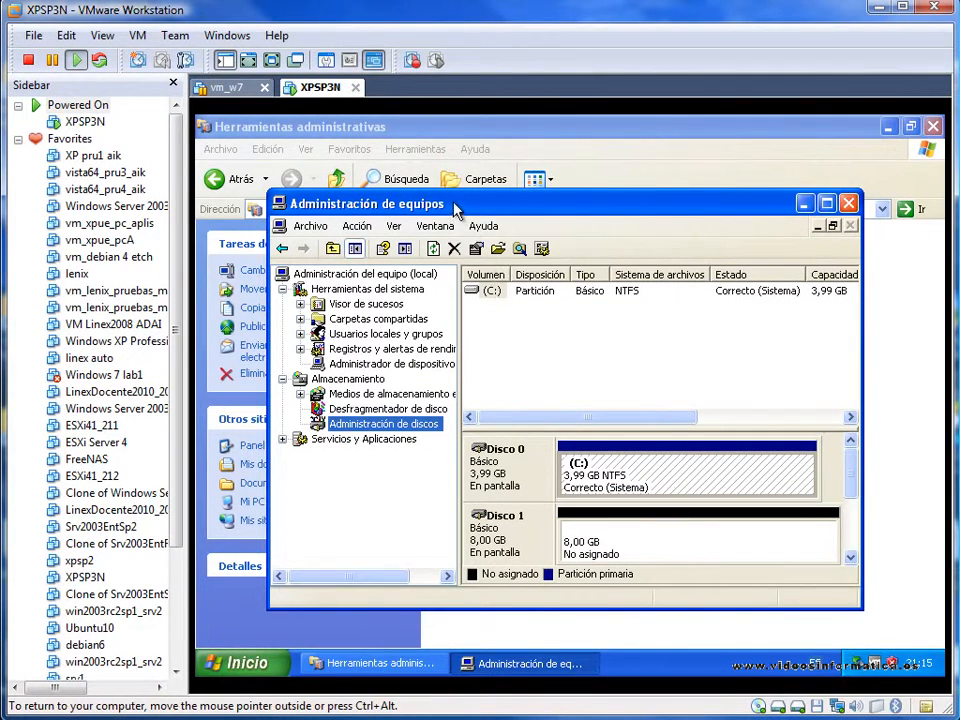
- Start a new primary partition in the unallocated space of Disco 1, using the full 8189 MB
{"action": "left_click_drag", "start_coordinate": [454, 207], "coordinate": [450, 172]}
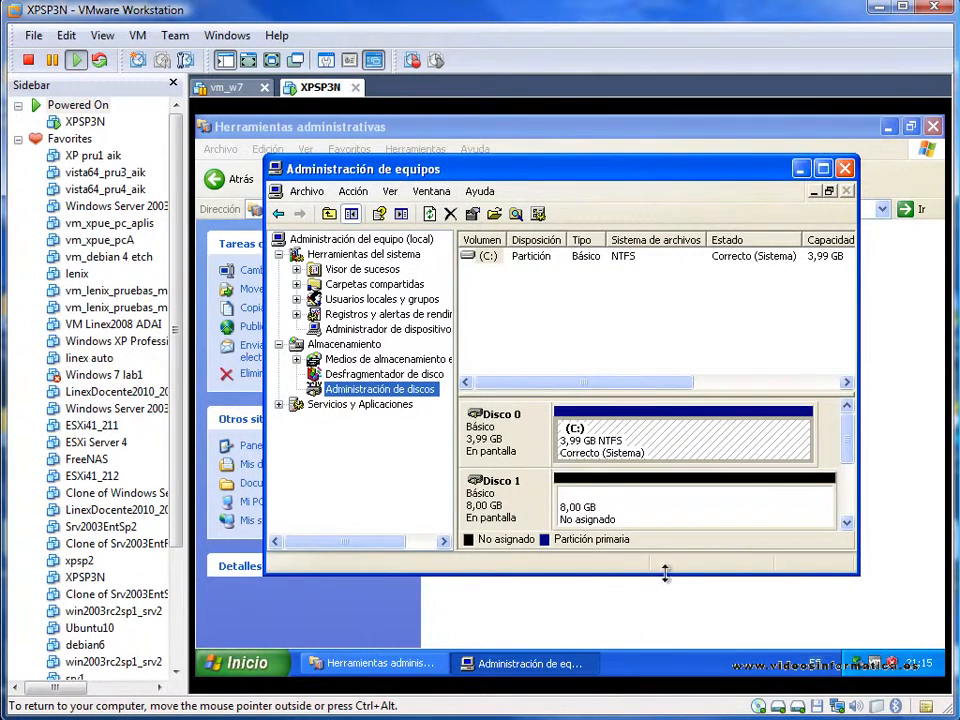
{"action": "left_click_drag", "start_coordinate": [665, 572], "coordinate": [652, 634]}
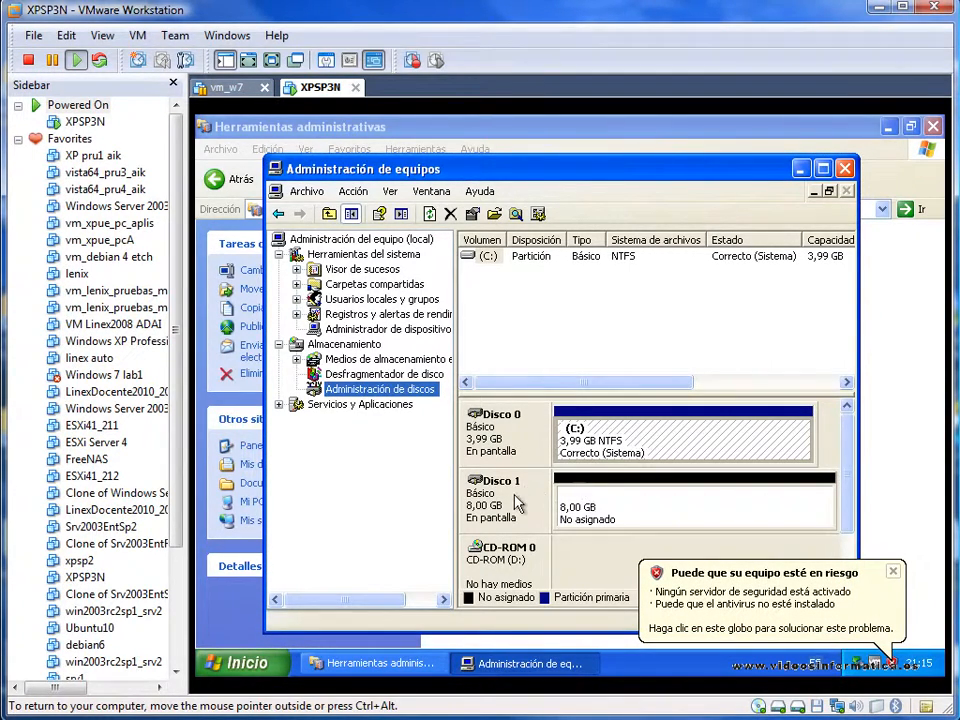
{"action": "left_click", "coordinate": [630, 506]}
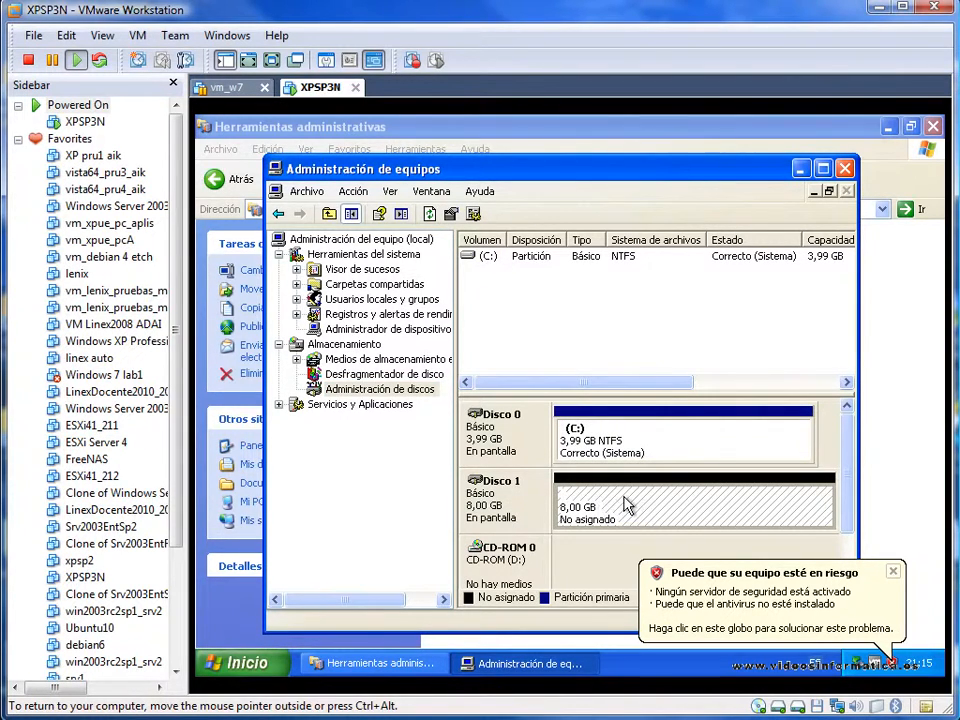
{"action": "right_click", "coordinate": [625, 499]}
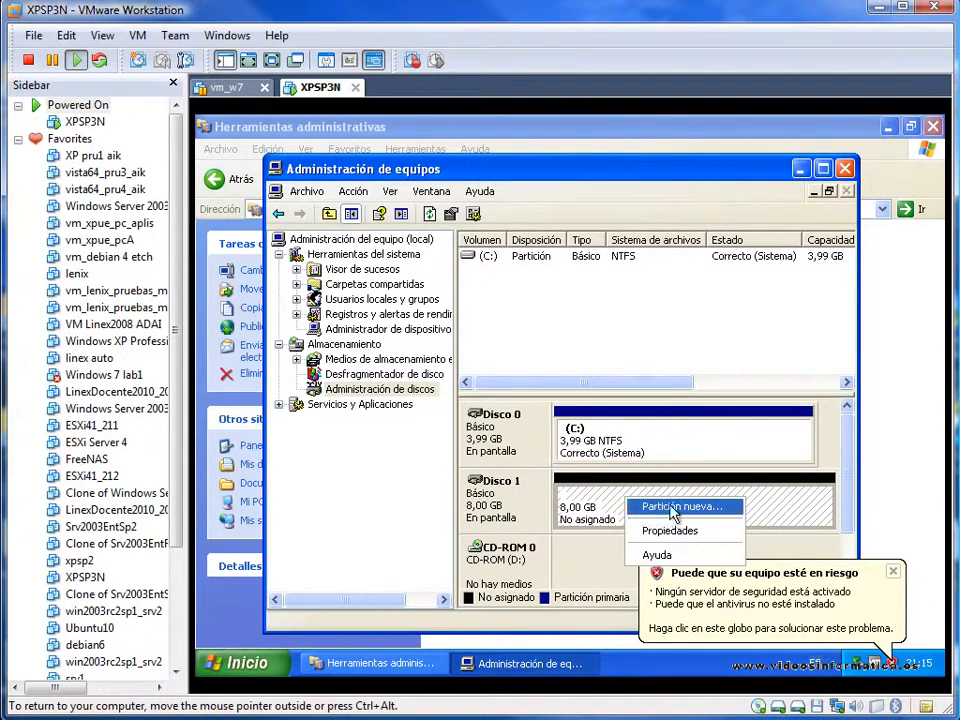
{"action": "left_click", "coordinate": [670, 515]}
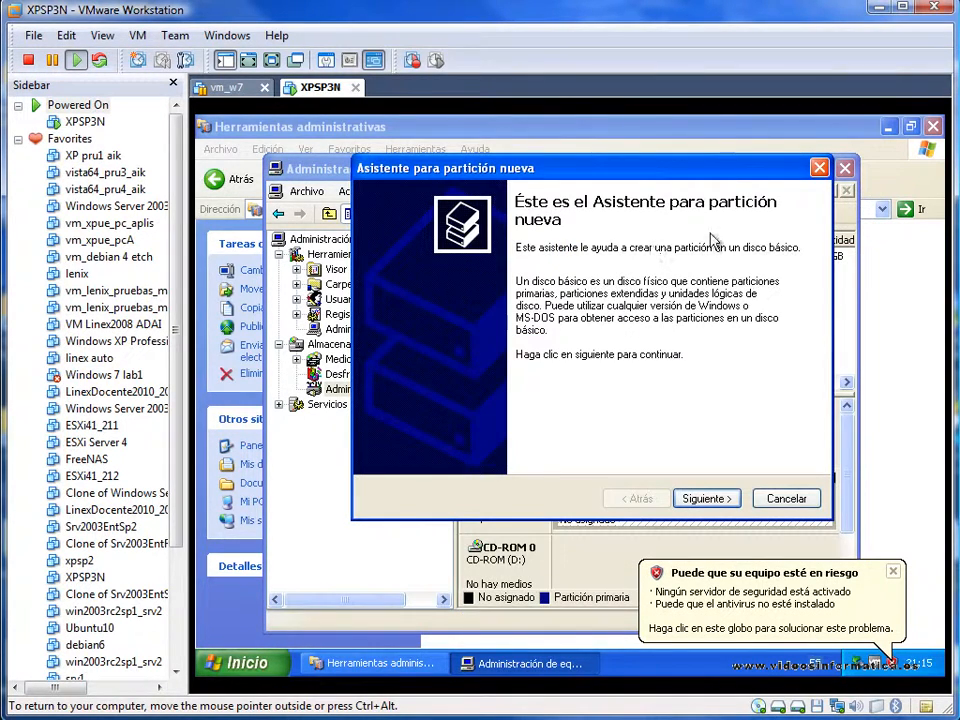
{"action": "left_click", "coordinate": [718, 500]}
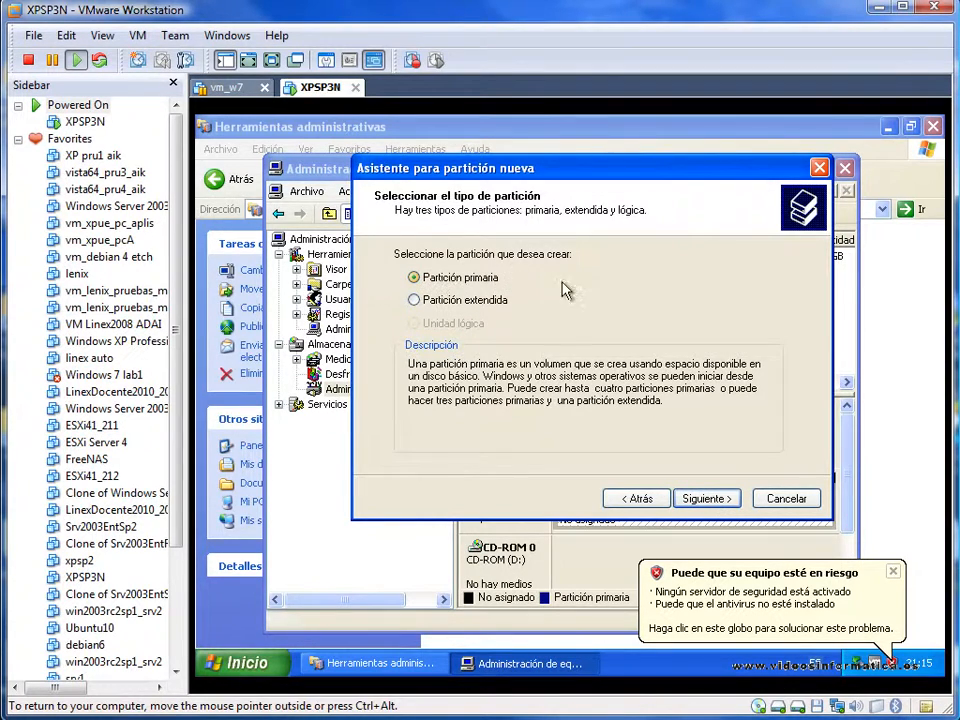
{"action": "left_click", "coordinate": [702, 506]}
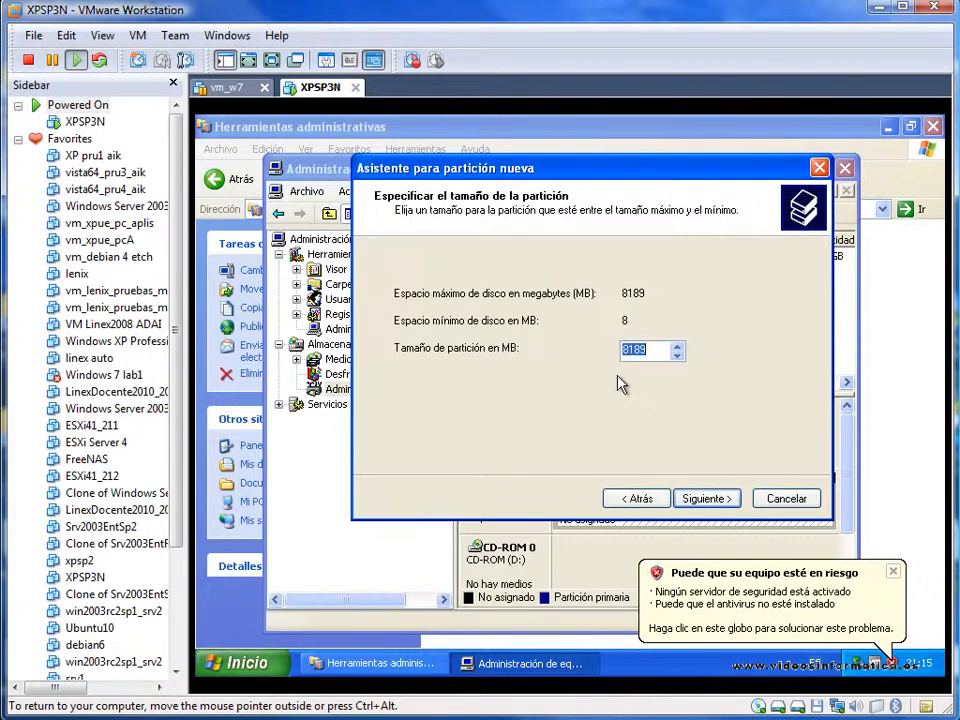
{"action": "left_click", "coordinate": [707, 500]}
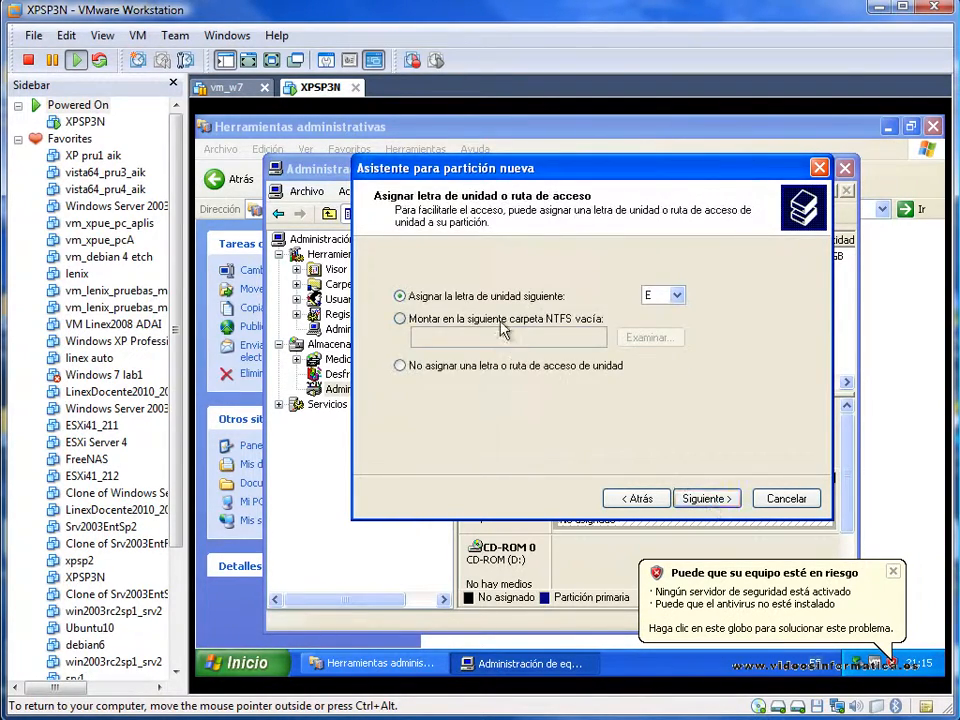
- Assign drive letter R to the new partition and continue to its formatting options
{"action": "left_click", "coordinate": [677, 295]}
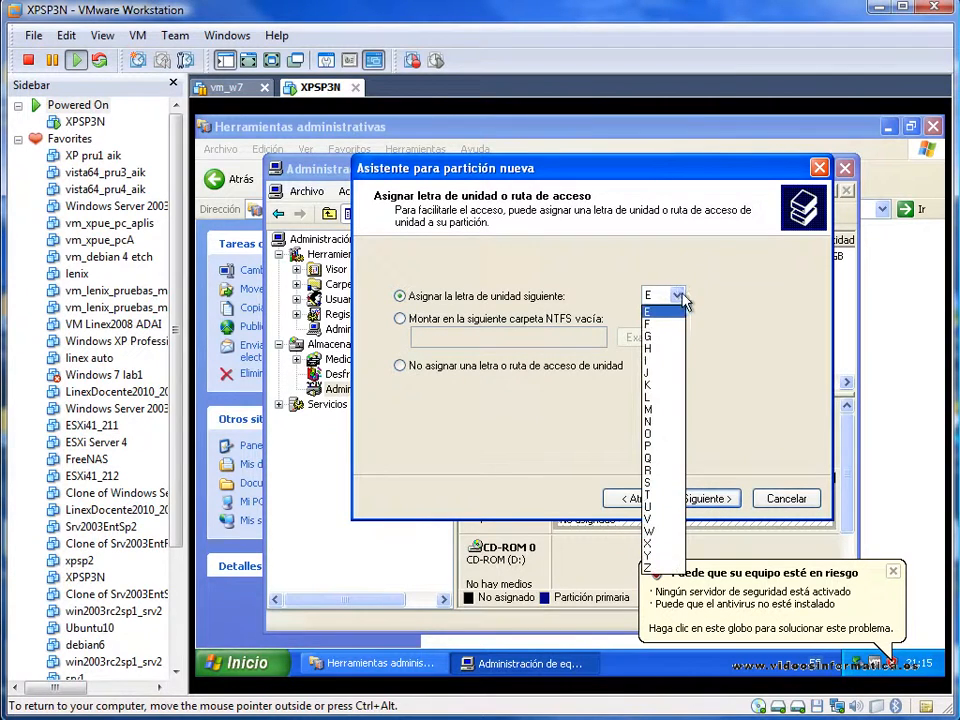
{"action": "left_click", "coordinate": [682, 294]}
{"action": "left_click", "coordinate": [678, 295]}
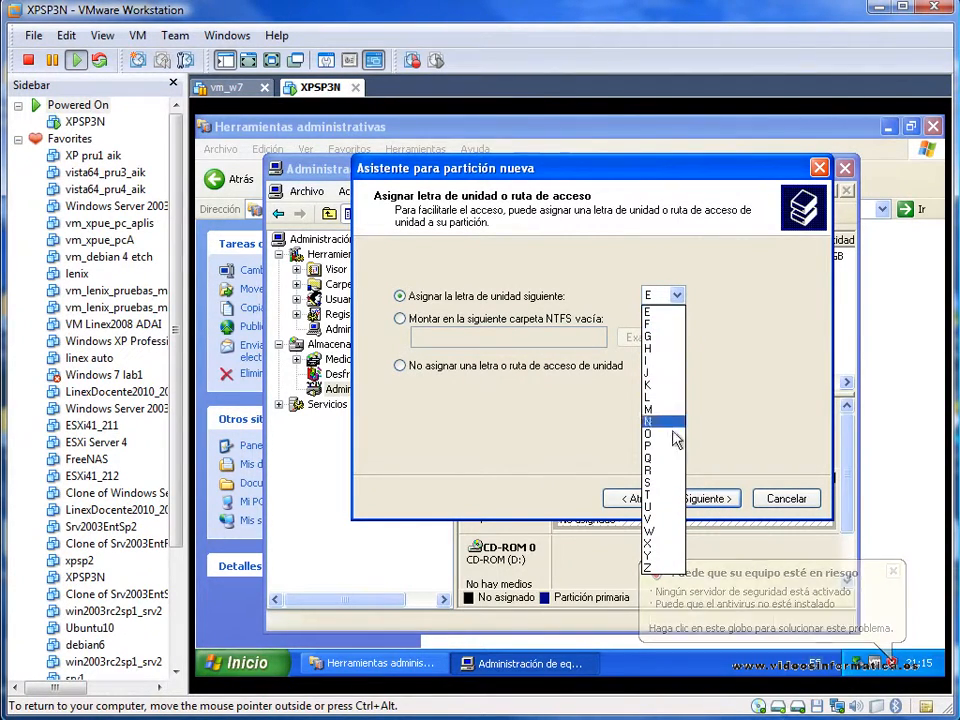
{"action": "left_click", "coordinate": [654, 470]}
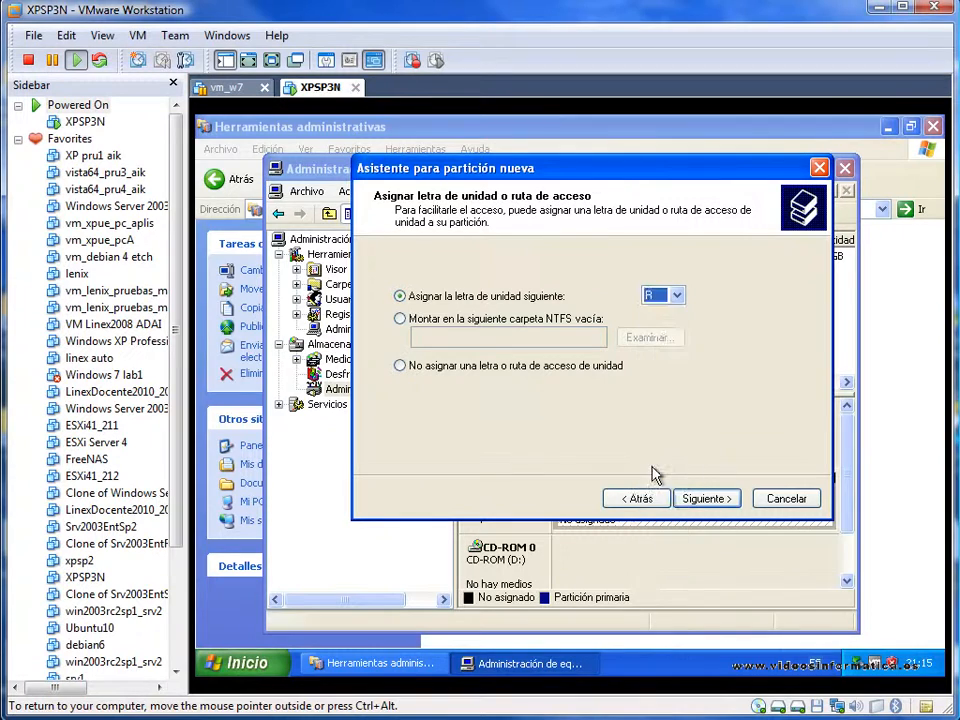
{"action": "left_click", "coordinate": [690, 498]}
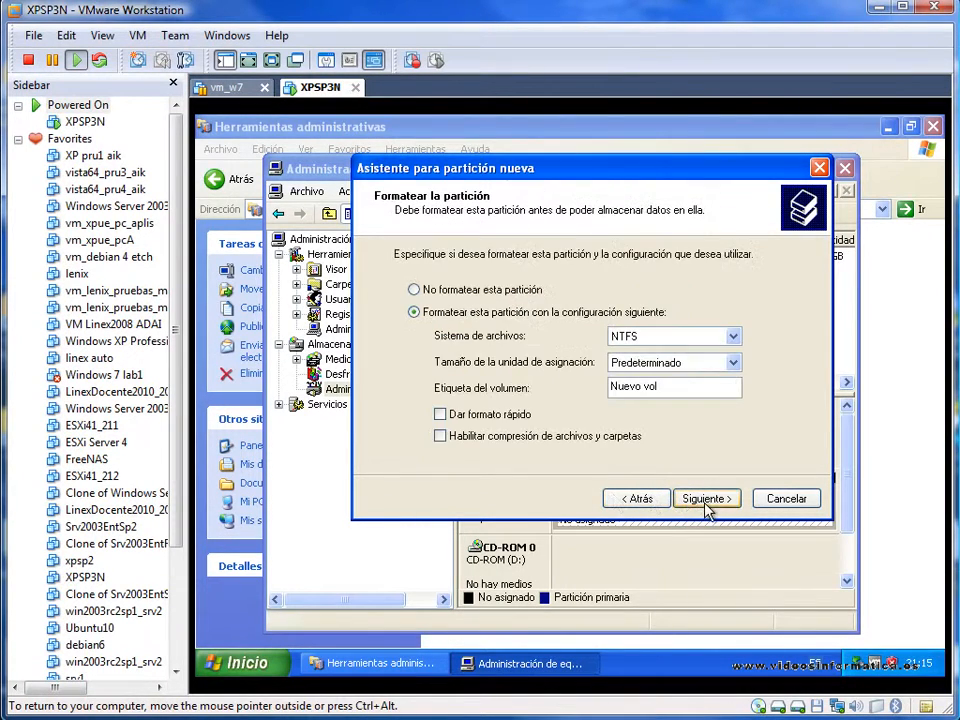
- Set the new partition's volume label to datos, enable quick format with NTFS, and finish the partition wizard
{"action": "left_click_drag", "start_coordinate": [681, 386], "coordinate": [590, 396]}
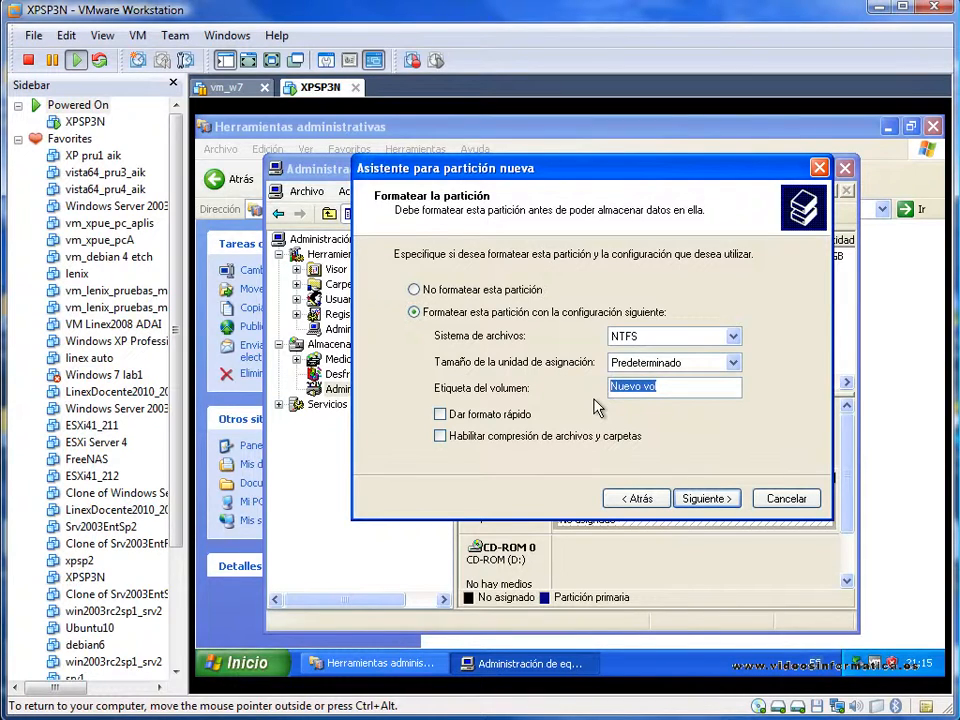
{"action": "type", "text": "datos"}
{"action": "left_click", "coordinate": [440, 414]}
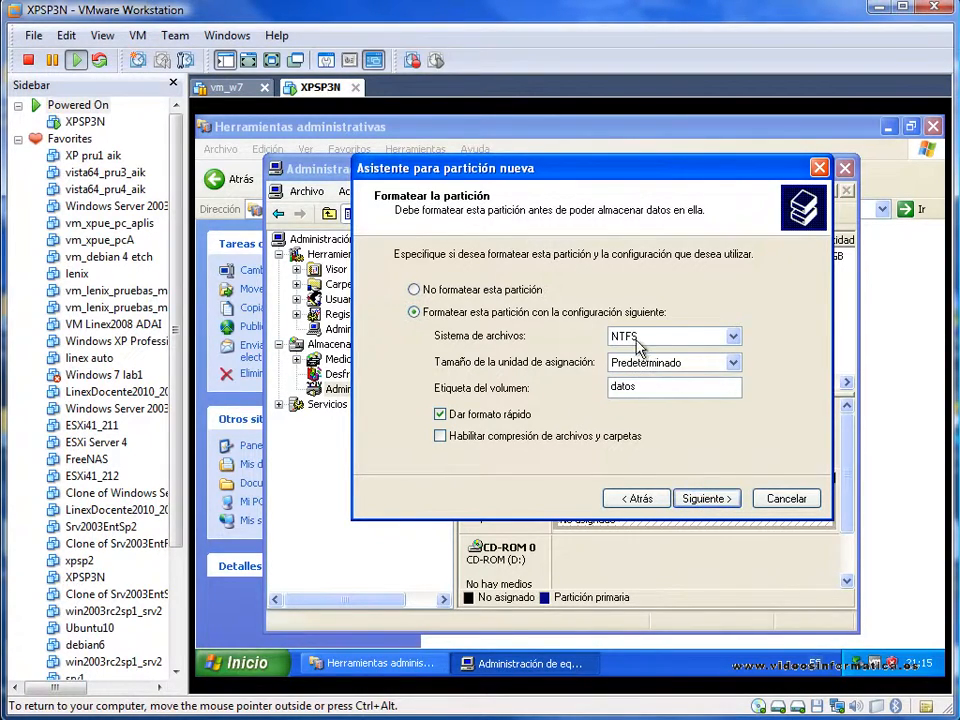
{"action": "left_click", "coordinate": [716, 500]}
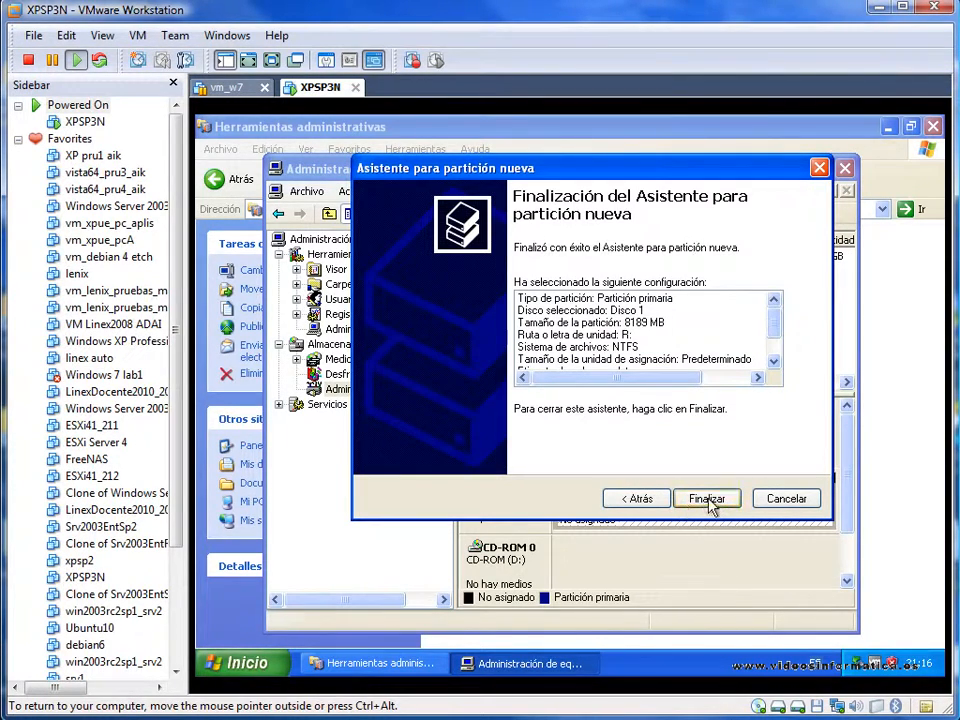
{"action": "left_click", "coordinate": [718, 502]}
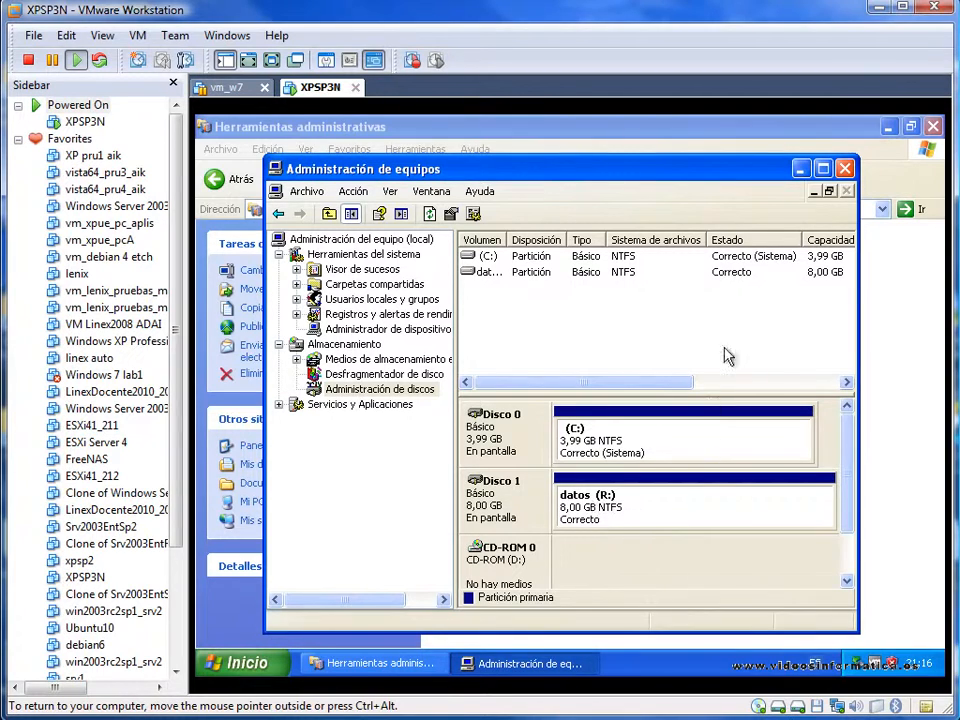
- Close the guest's administrative windows and examine the datos (R:) drive's details in Mi PC
{"action": "left_click", "coordinate": [845, 168]}
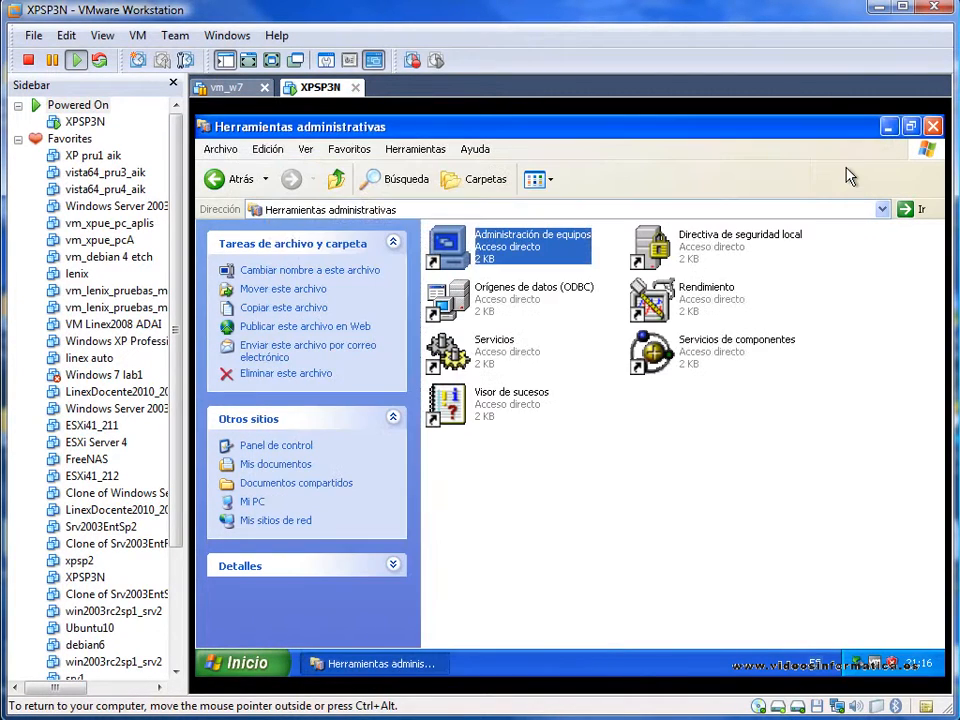
{"action": "left_click", "coordinate": [932, 127]}
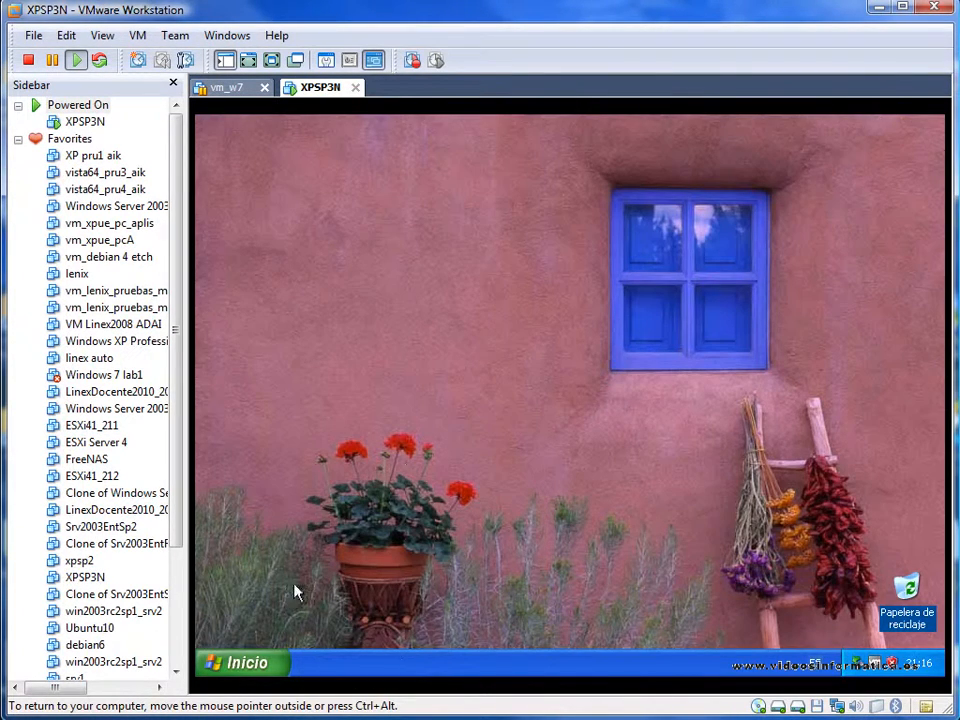
{"action": "left_click", "coordinate": [245, 662]}
{"action": "left_click", "coordinate": [398, 396]}
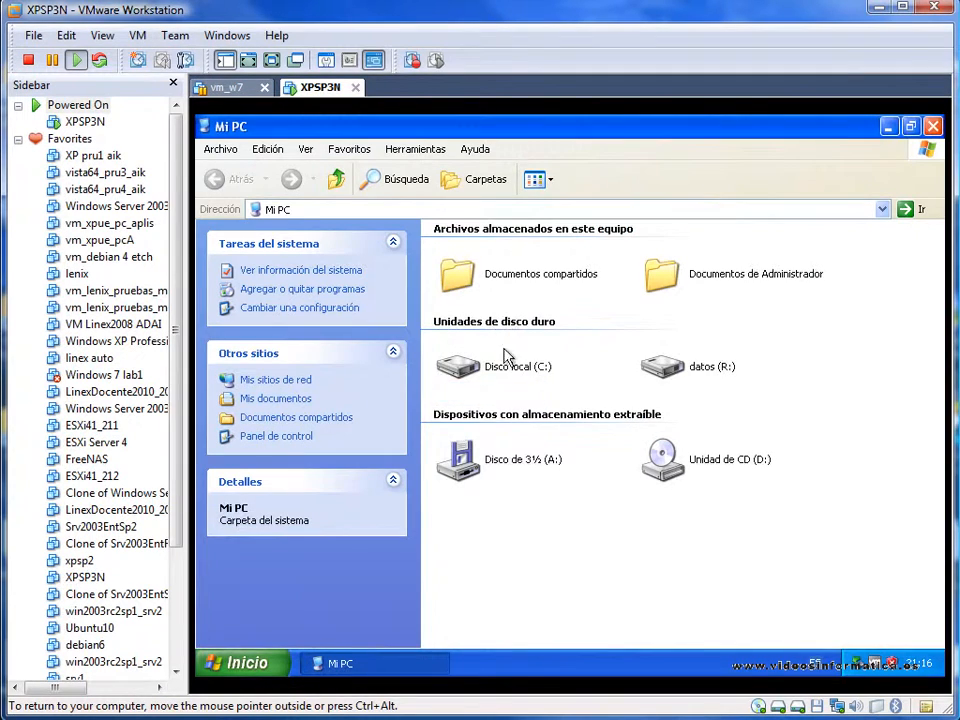
{"action": "mouse_move", "coordinate": [703, 373]}
{"action": "left_click", "coordinate": [664, 368]}
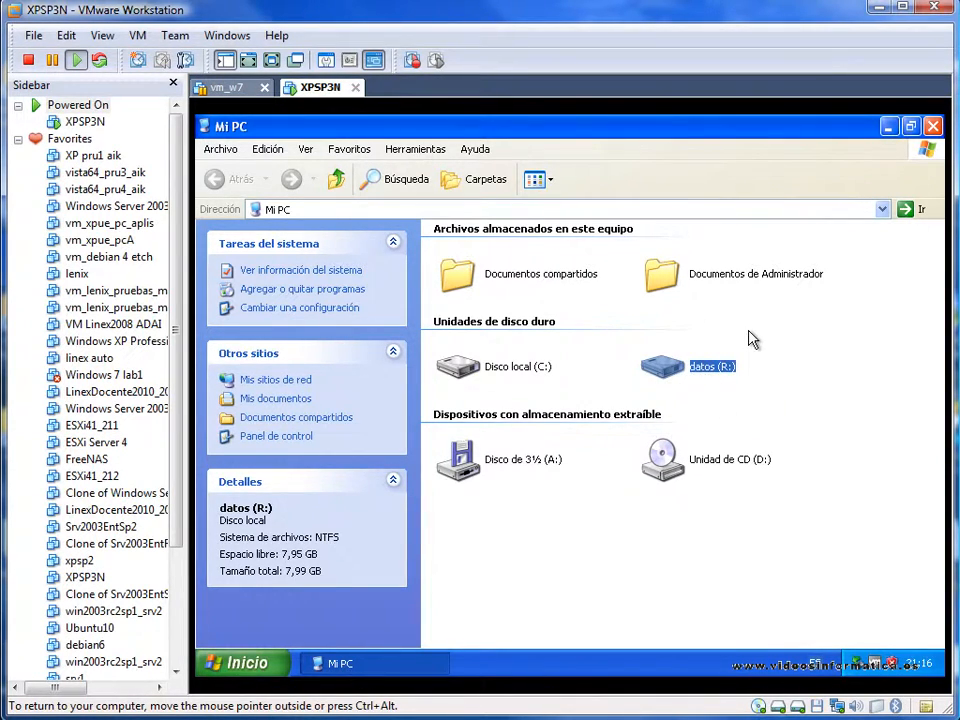
{"action": "left_click", "coordinate": [812, 344]}
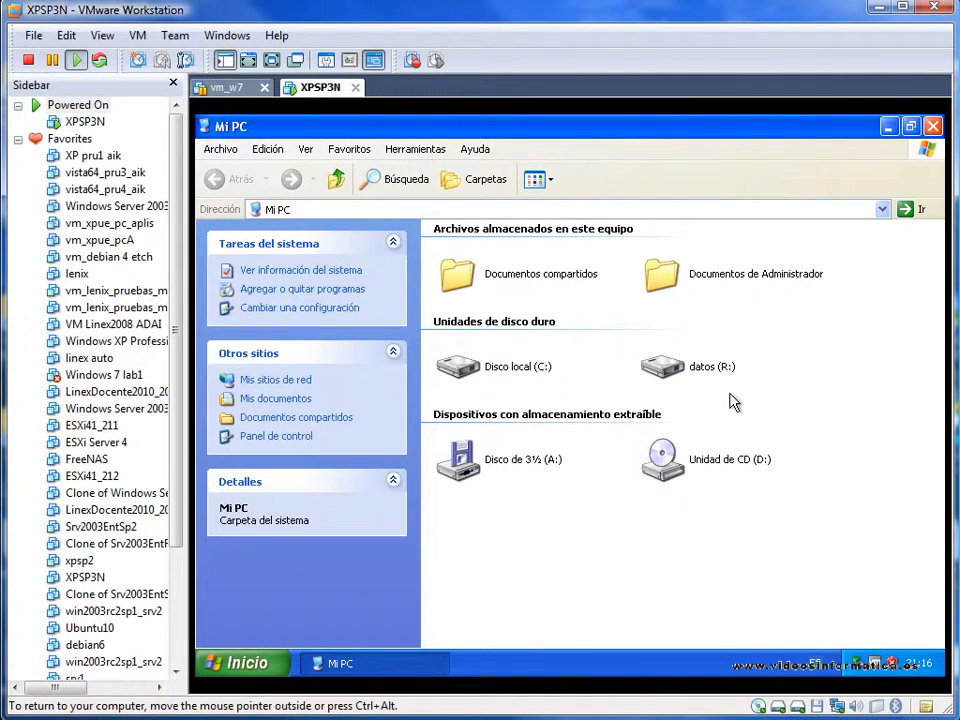
{"action": "left_click", "coordinate": [655, 368]}
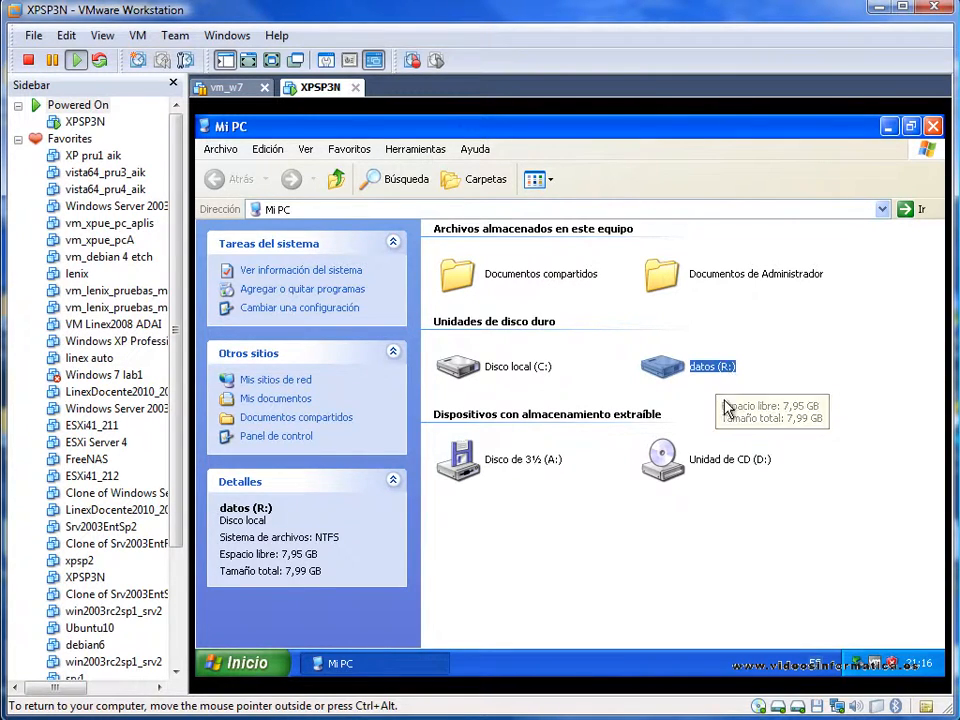
{"action": "left_click", "coordinate": [815, 350]}
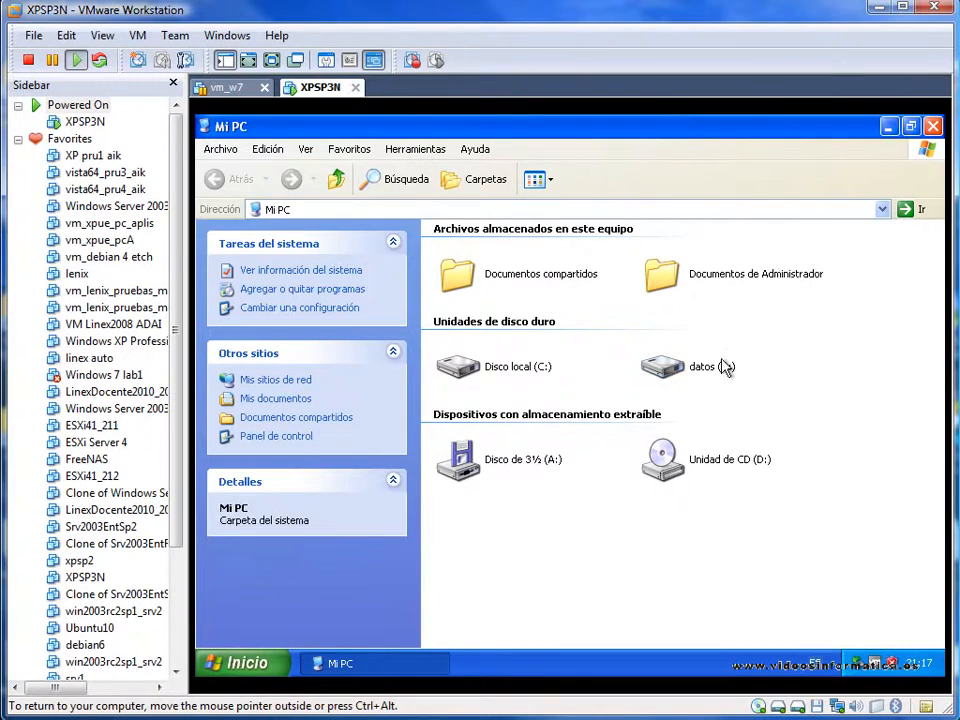
- Create a text document named listado.txt in the root of drive R
{"action": "double_click", "coordinate": [660, 372]}
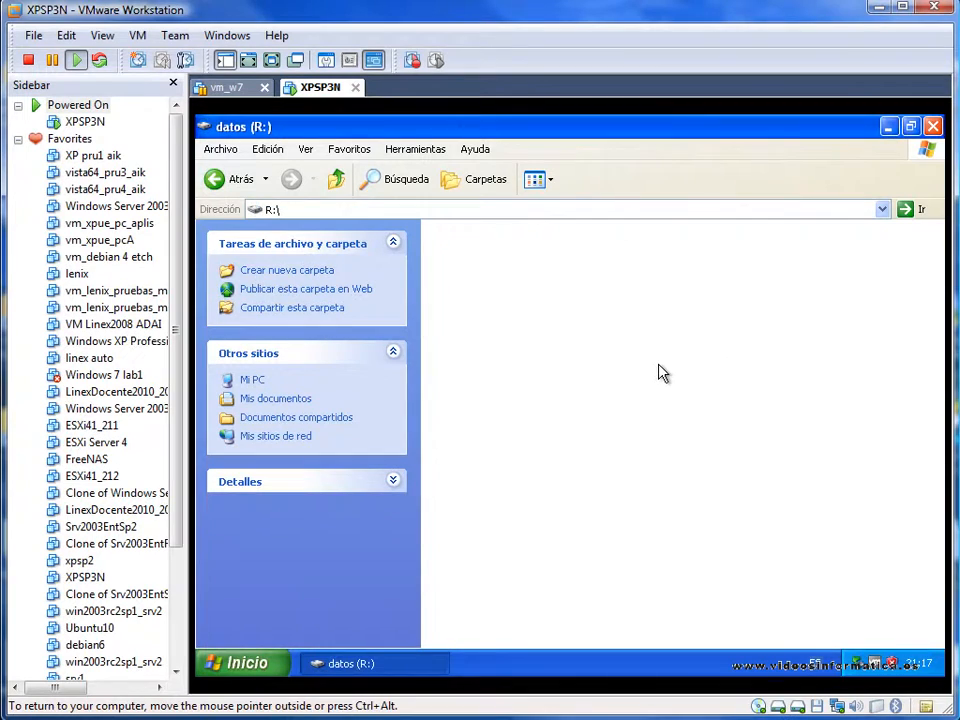
{"action": "right_click", "coordinate": [493, 279]}
{"action": "mouse_move", "coordinate": [610, 388]}
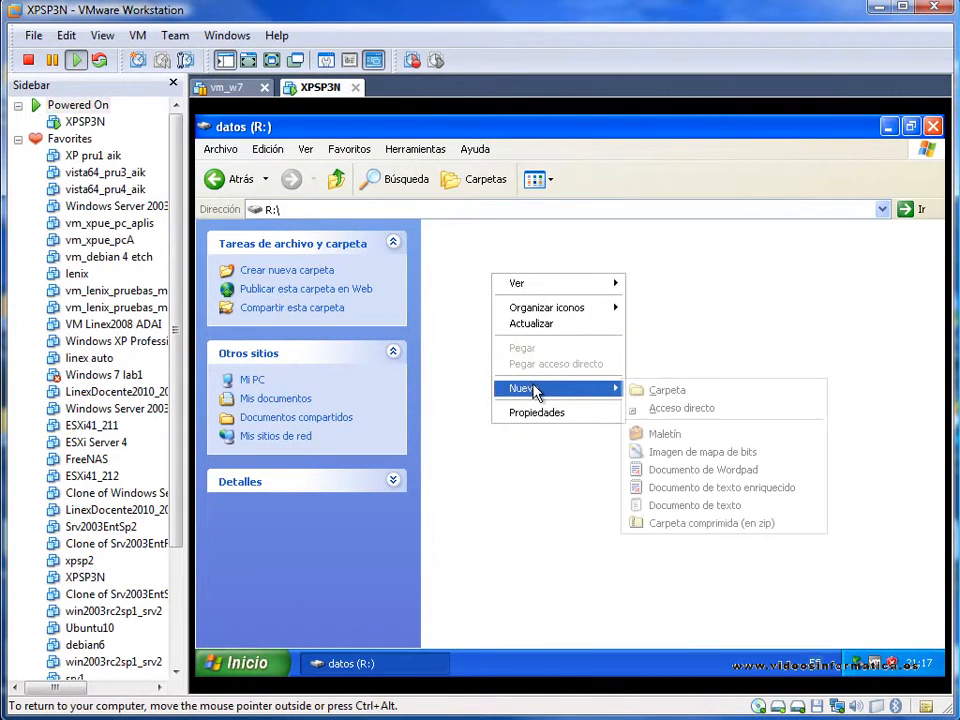
{"action": "left_click", "coordinate": [645, 505]}
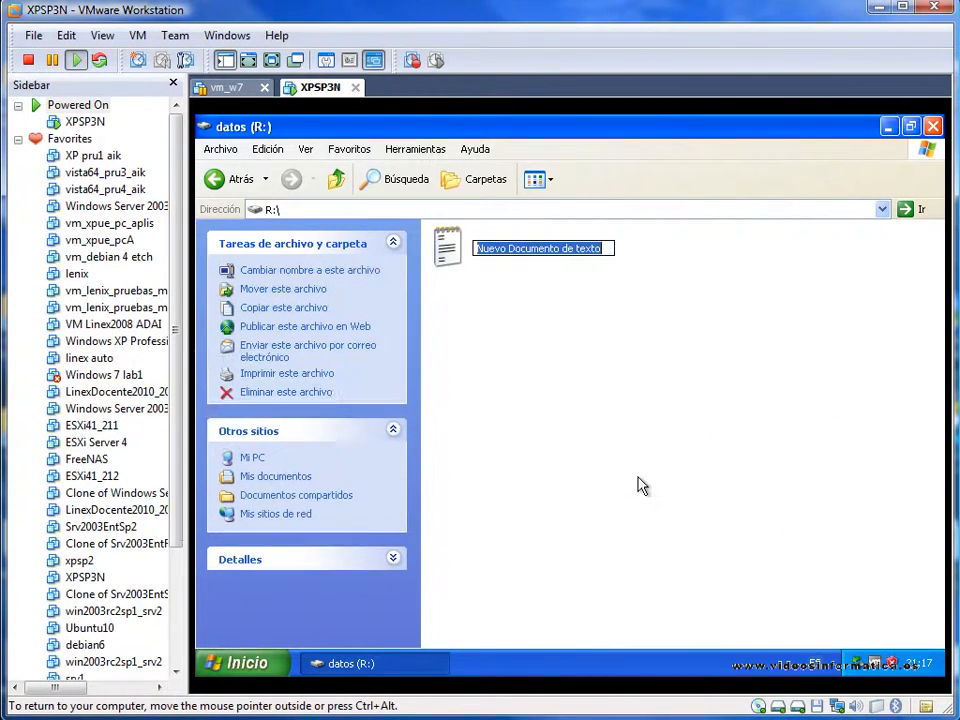
{"action": "key", "text": "BackSpace"}
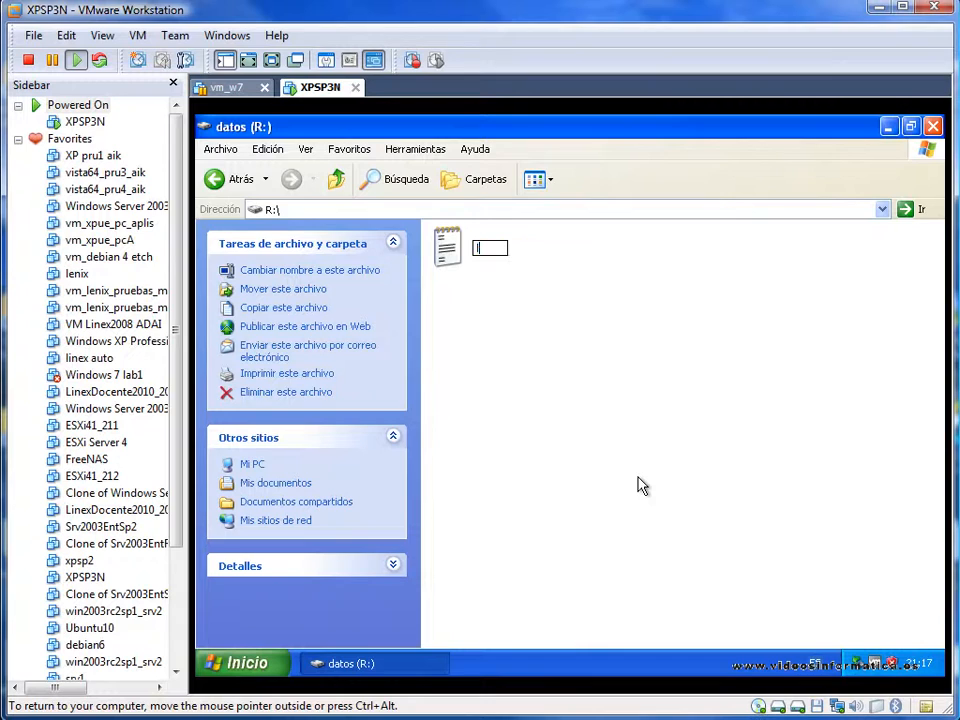
{"action": "type", "text": "listado.txt"}
{"action": "key", "text": "Return"}
{"action": "left_click", "coordinate": [578, 438]}
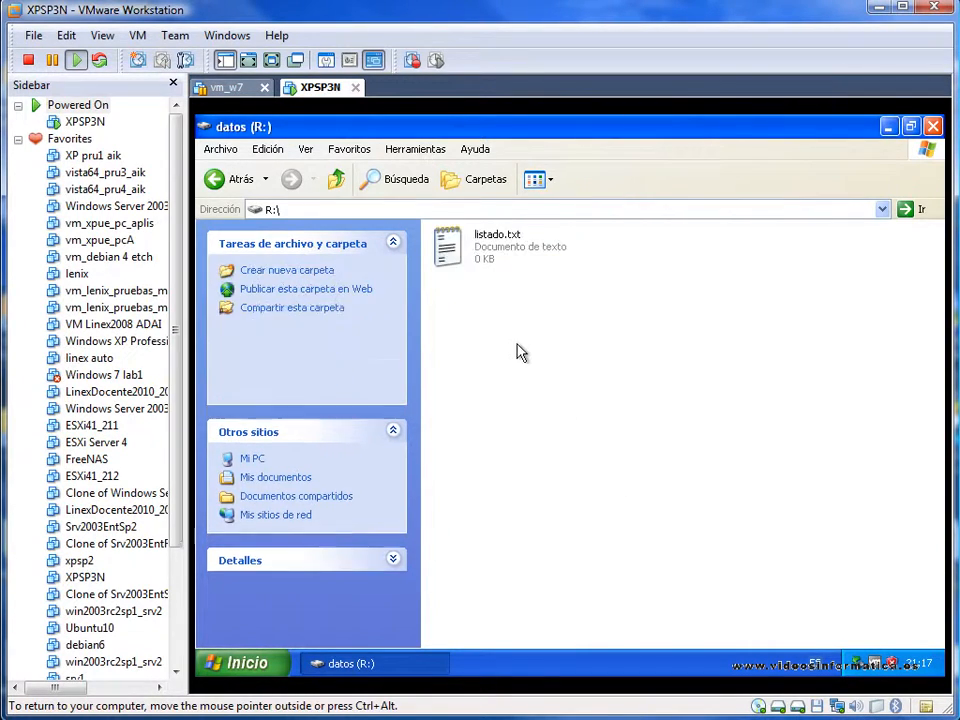
- Write "Hola Mundo !!" in listado.txt, save it and close the document
{"action": "double_click", "coordinate": [490, 257]}
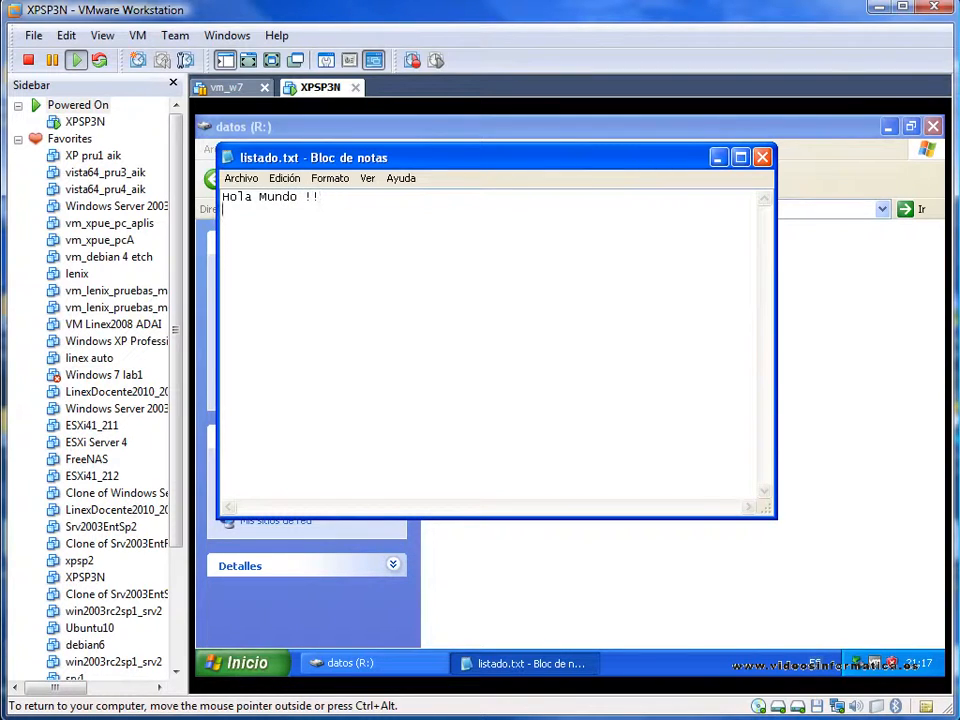
{"action": "left_click", "coordinate": [238, 178]}
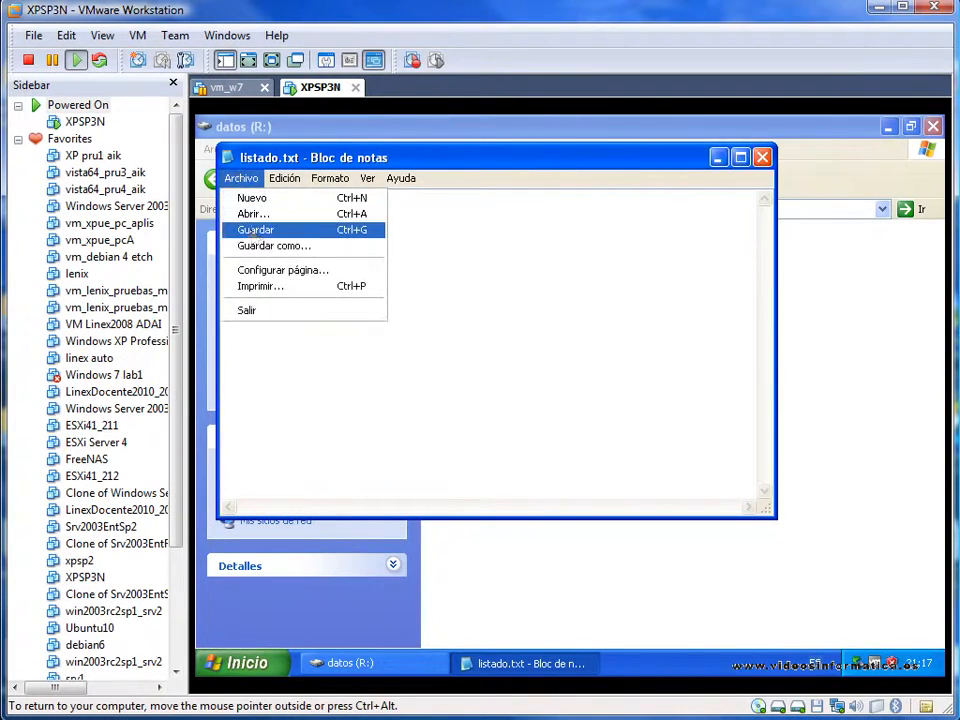
{"action": "left_click", "coordinate": [254, 230]}
{"action": "left_click", "coordinate": [762, 157]}
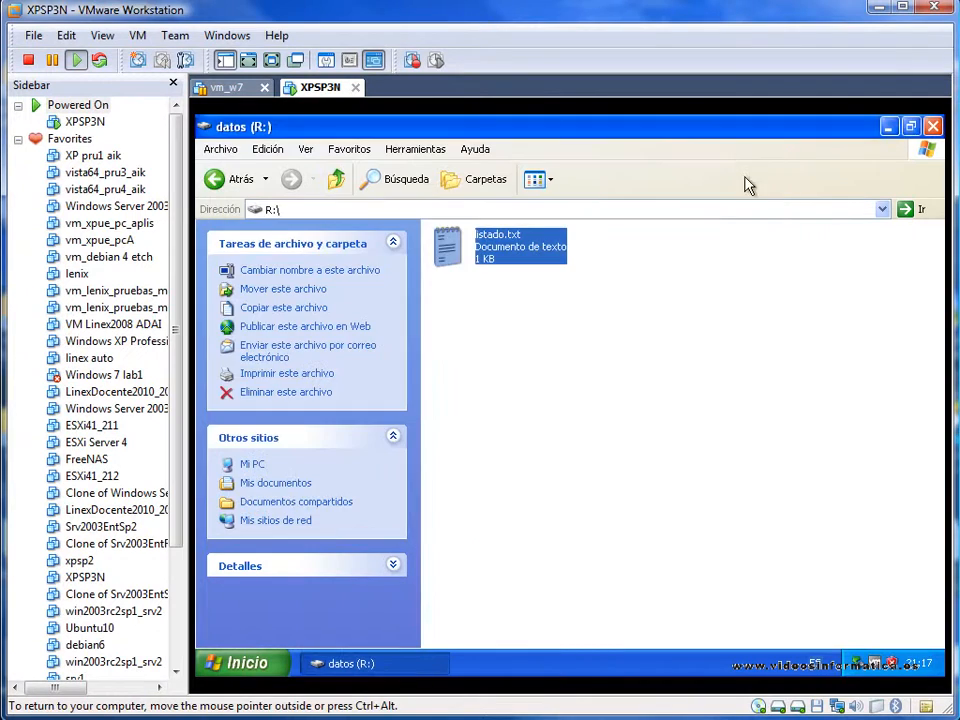
{"action": "left_click", "coordinate": [718, 332]}
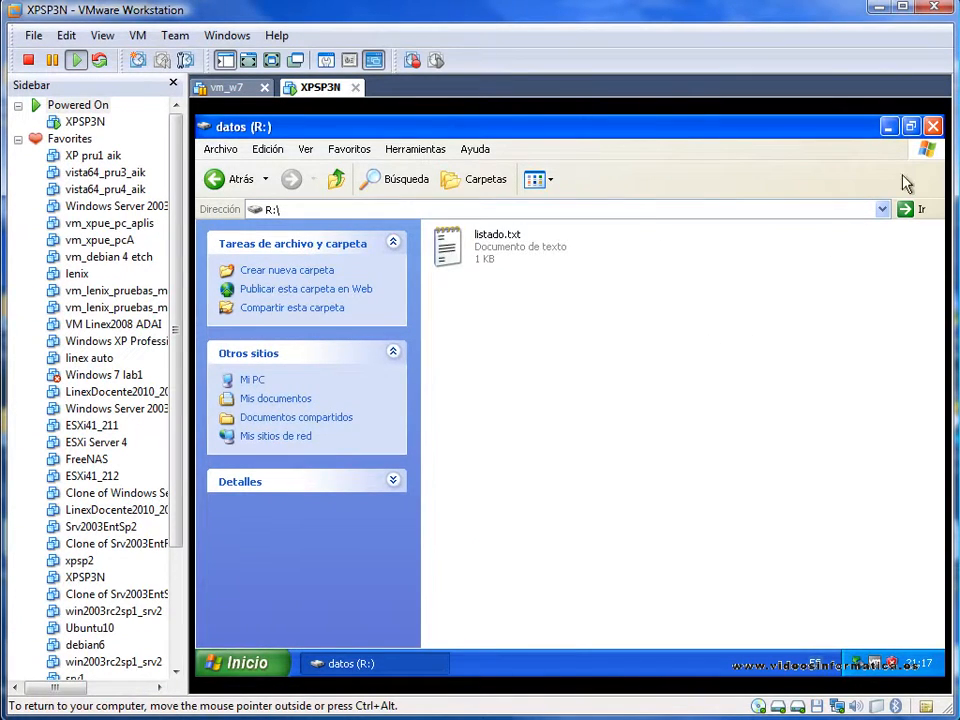
- Close the drive R window and check the drive's free and total space in Mi PC
{"action": "left_click", "coordinate": [932, 126]}
{"action": "left_click", "coordinate": [250, 663]}
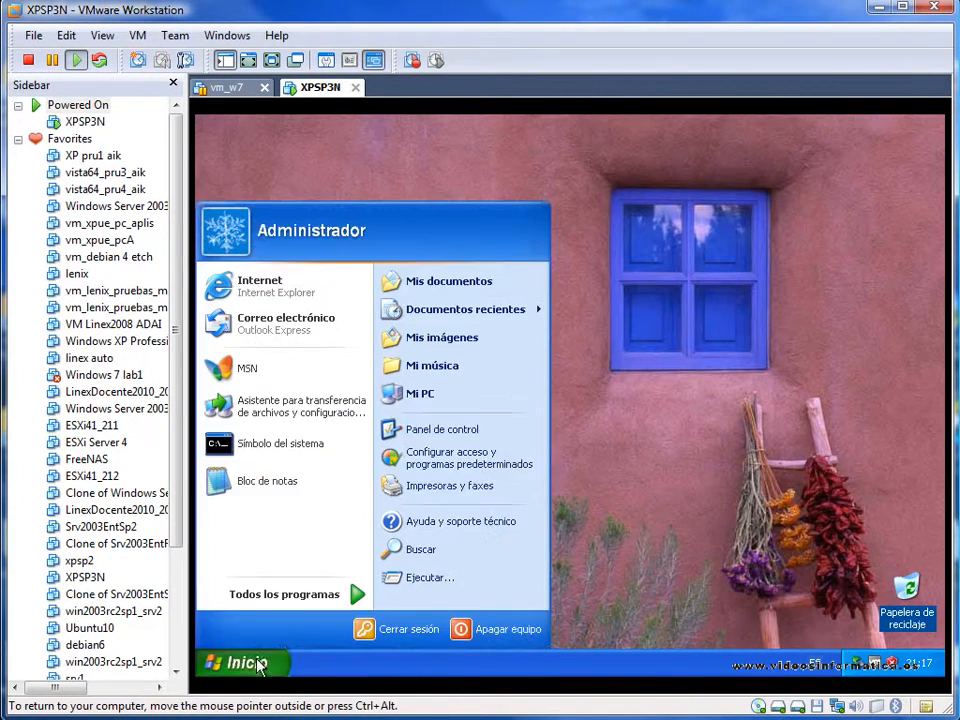
{"action": "left_click", "coordinate": [381, 390]}
{"action": "left_click", "coordinate": [706, 372]}
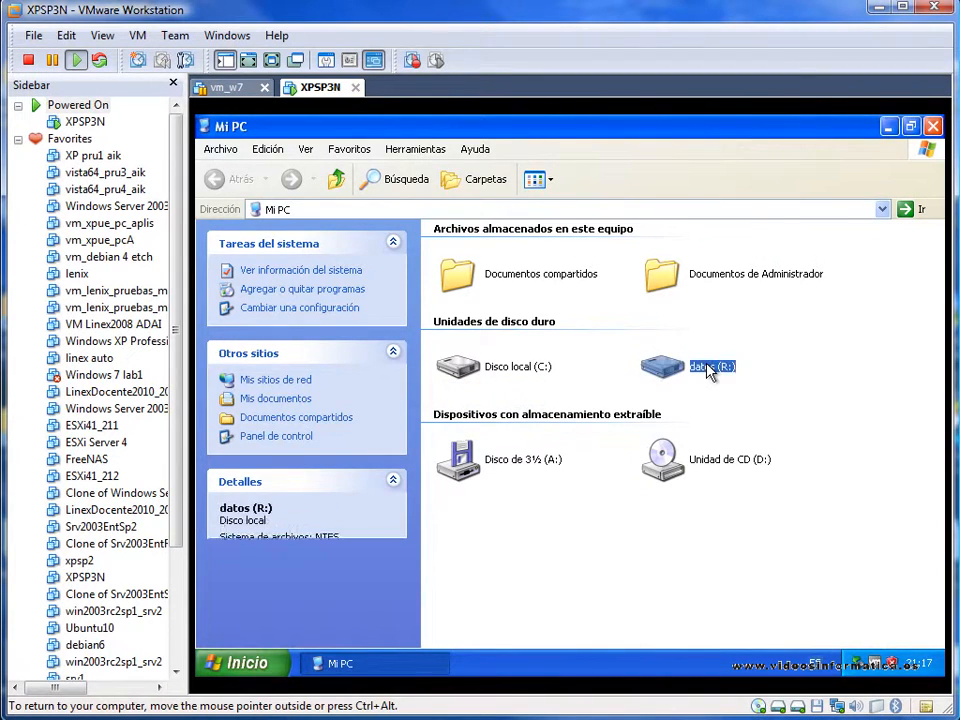
{"action": "mouse_move", "coordinate": [705, 378]}
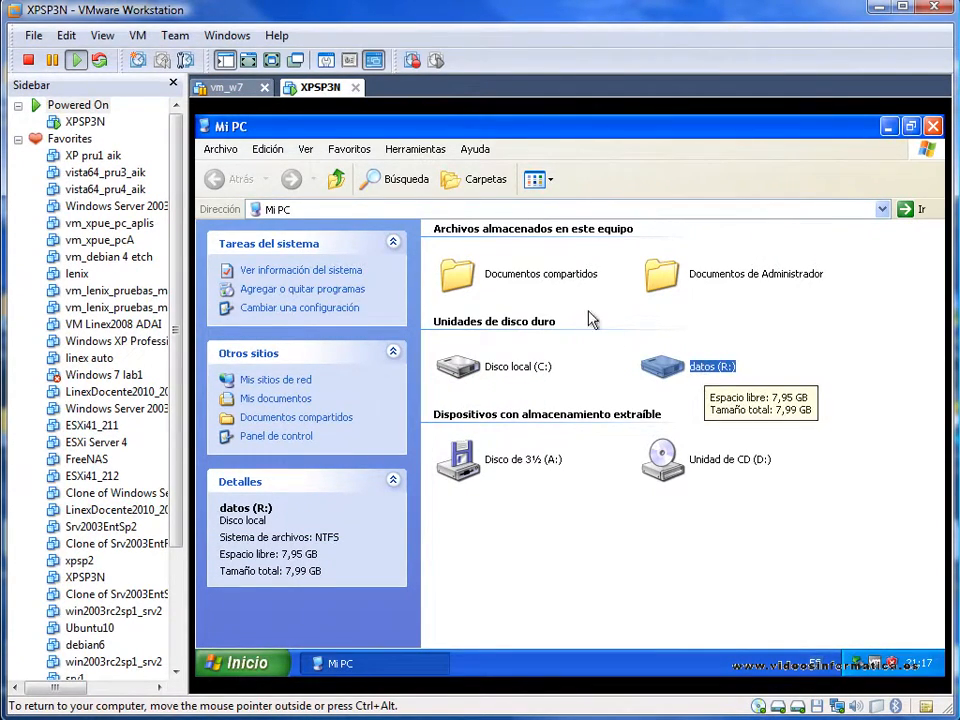
- Inspect Hard Disk 2 (SCSI) in the virtual machine's settings, widening the device column to read its full name
{"action": "left_click", "coordinate": [138, 35]}
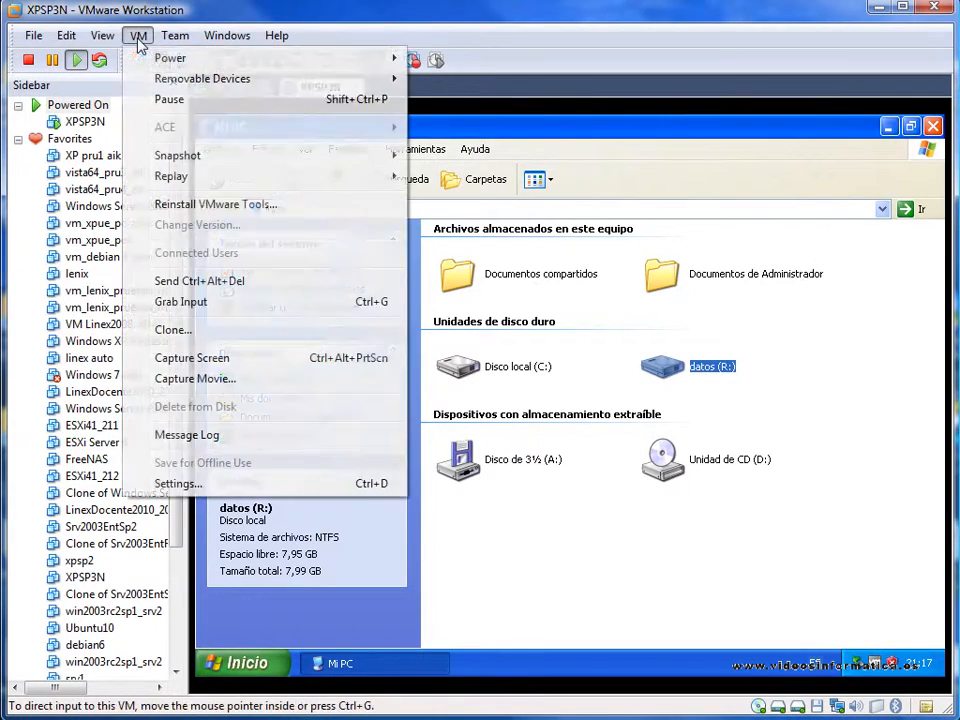
{"action": "left_click", "coordinate": [231, 488]}
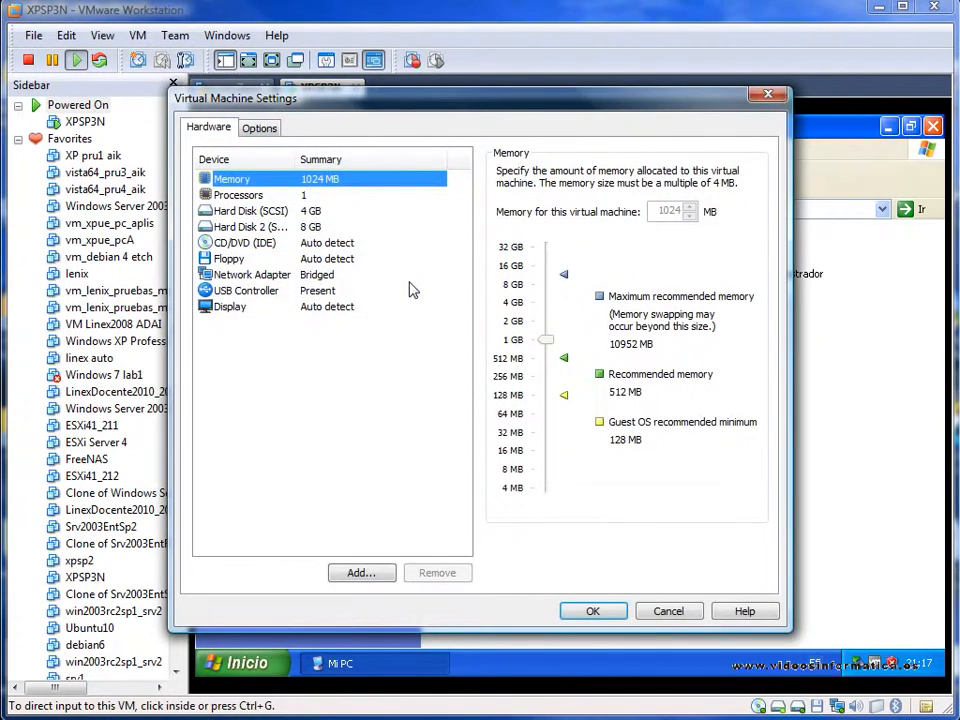
{"action": "left_click", "coordinate": [246, 229]}
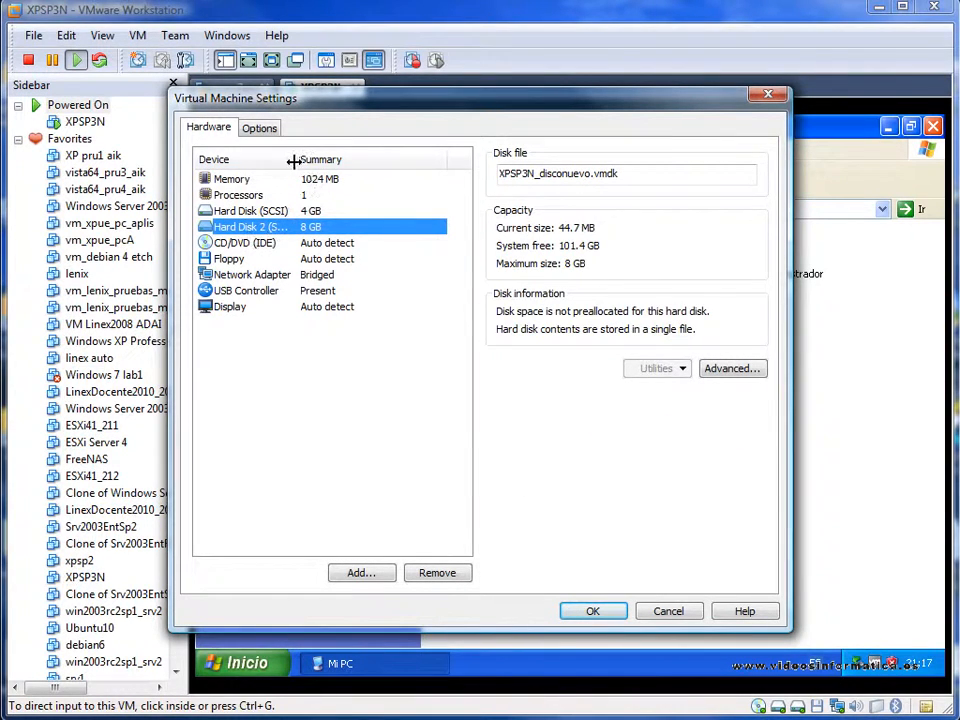
{"action": "left_click_drag", "start_coordinate": [296, 159], "coordinate": [330, 159]}
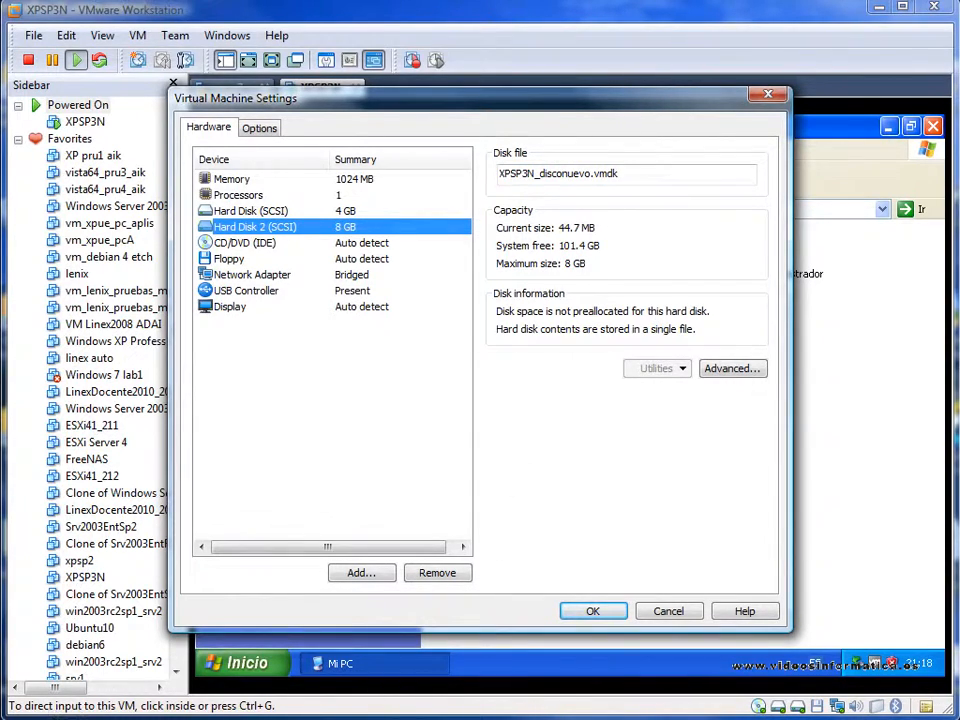
- Examine XPSP3N_disconuevo.vmdk in the host's vm_XPSP3N_pruebas1 folder, and leave the virtual machine settings without changes
{"action": "left_click", "coordinate": [125, 718]}
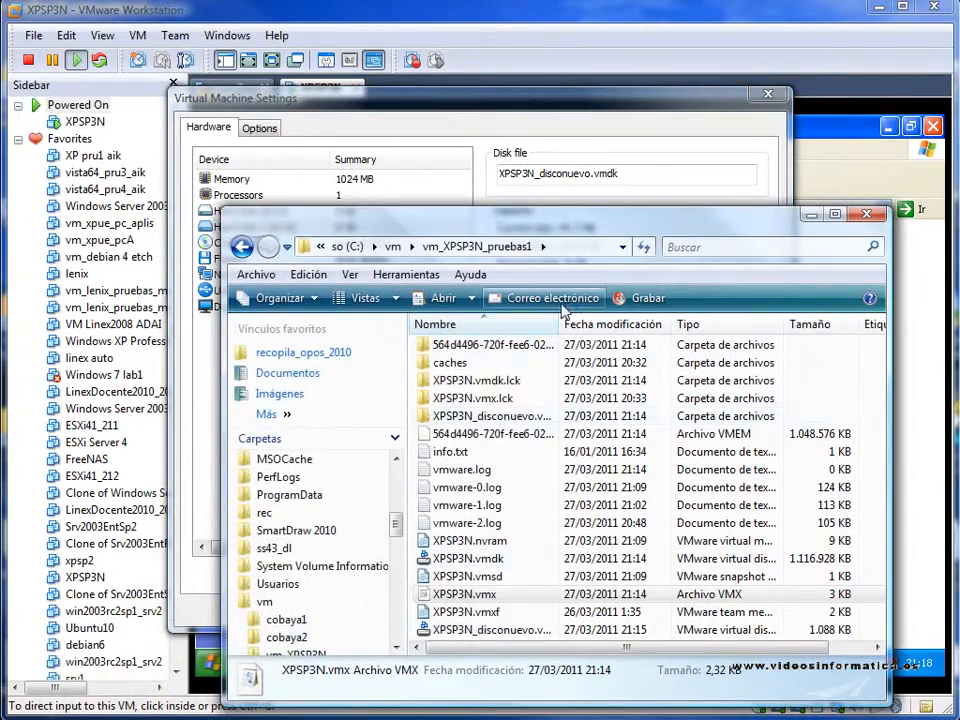
{"action": "left_click_drag", "start_coordinate": [513, 236], "coordinate": [436, 143]}
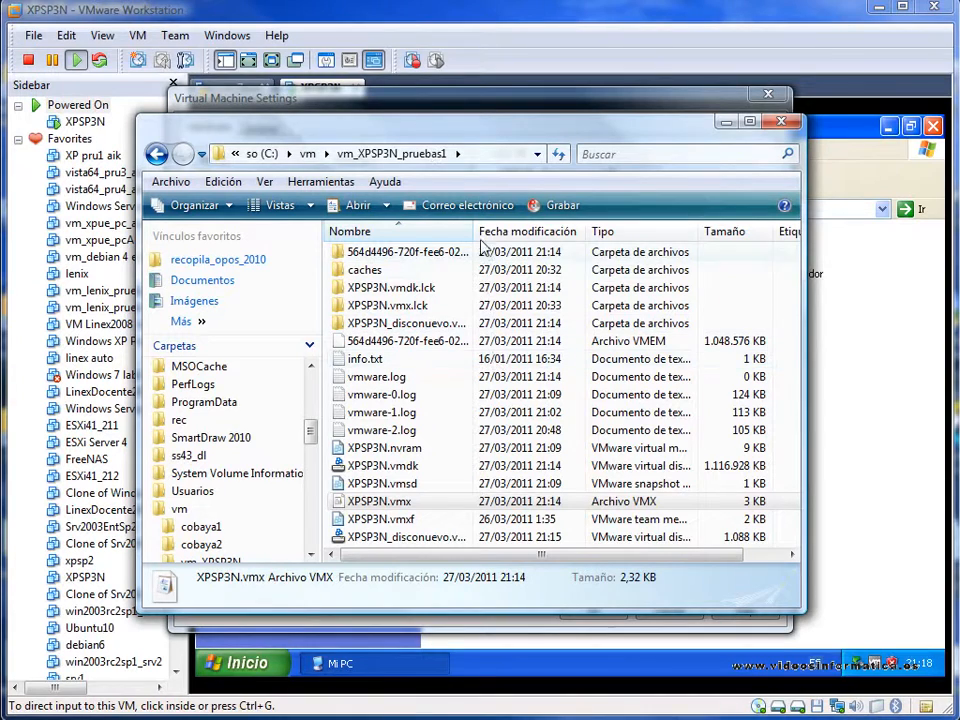
{"action": "left_click_drag", "start_coordinate": [475, 231], "coordinate": [518, 231]}
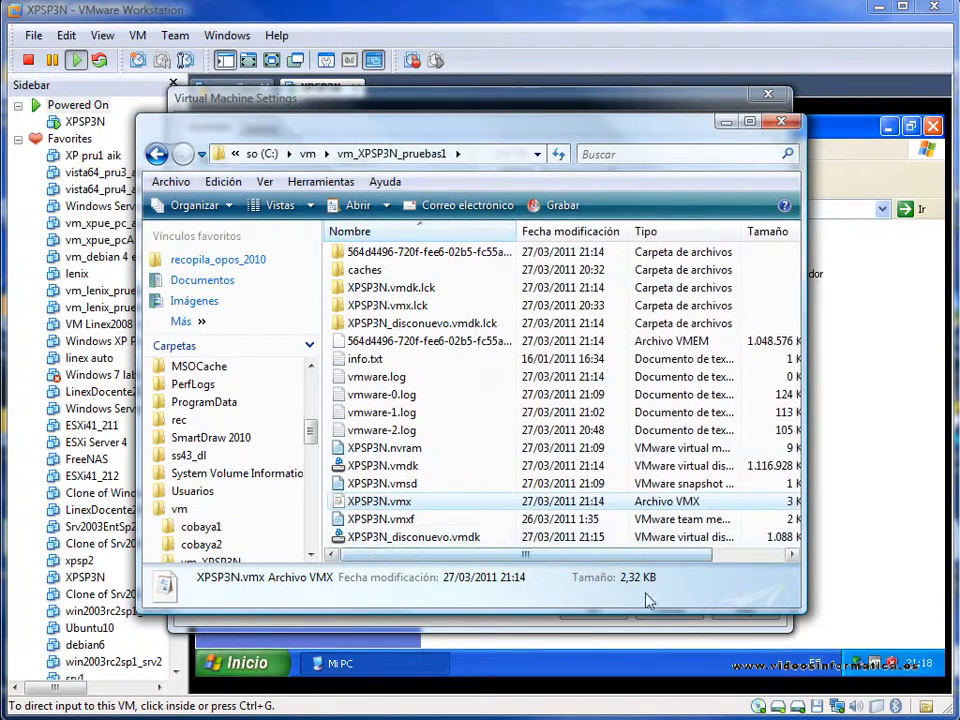
{"action": "left_click", "coordinate": [383, 543]}
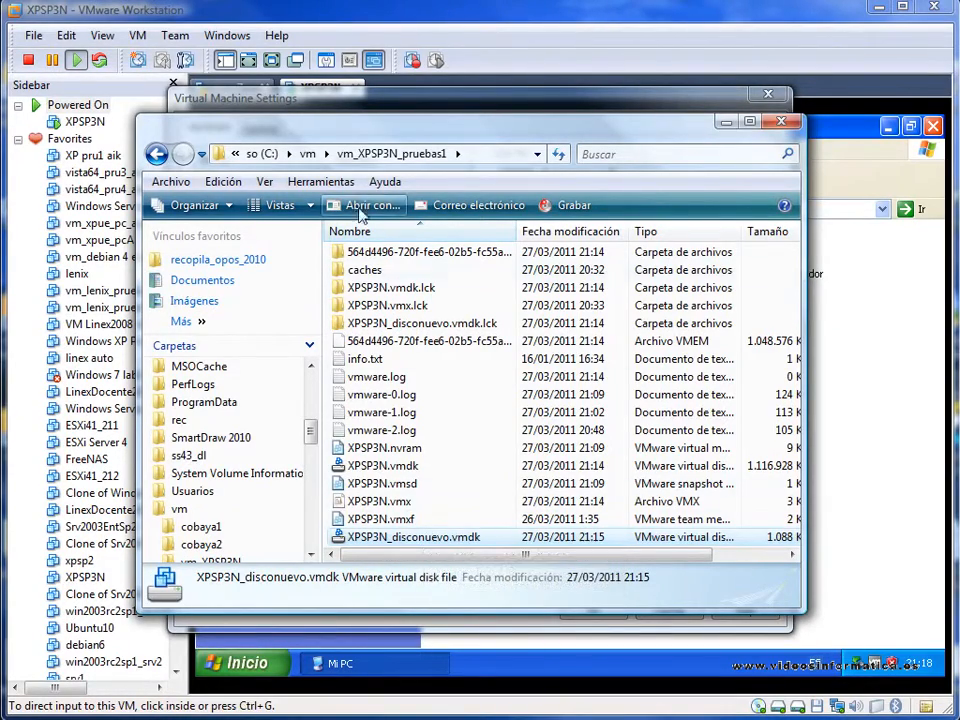
{"action": "left_click_drag", "start_coordinate": [374, 136], "coordinate": [342, 176]}
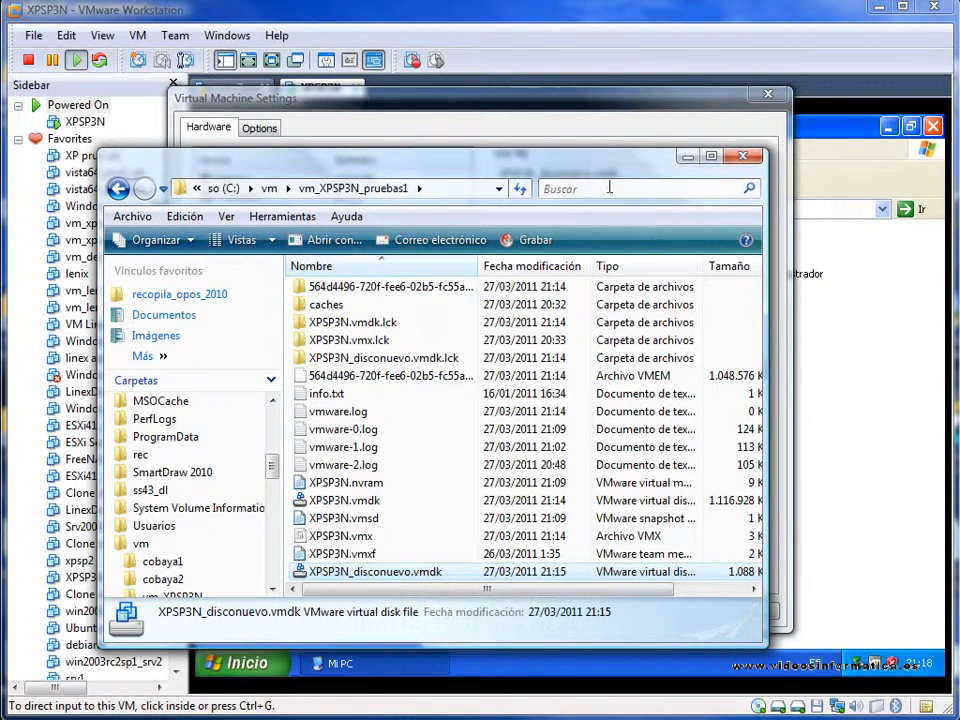
{"action": "left_click", "coordinate": [688, 156]}
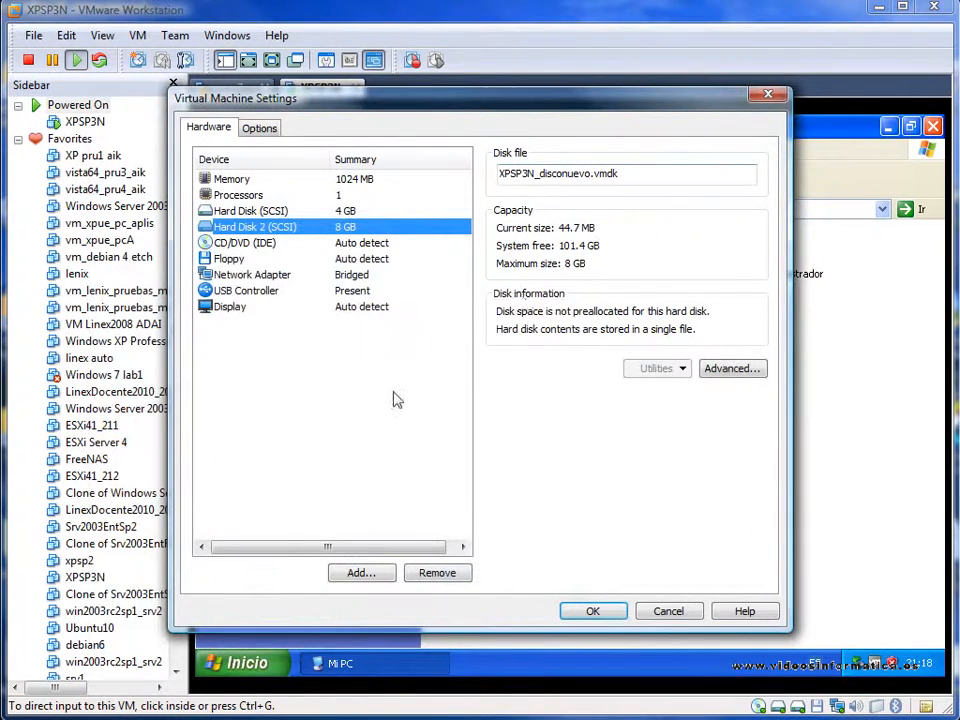
{"action": "left_click", "coordinate": [670, 612]}
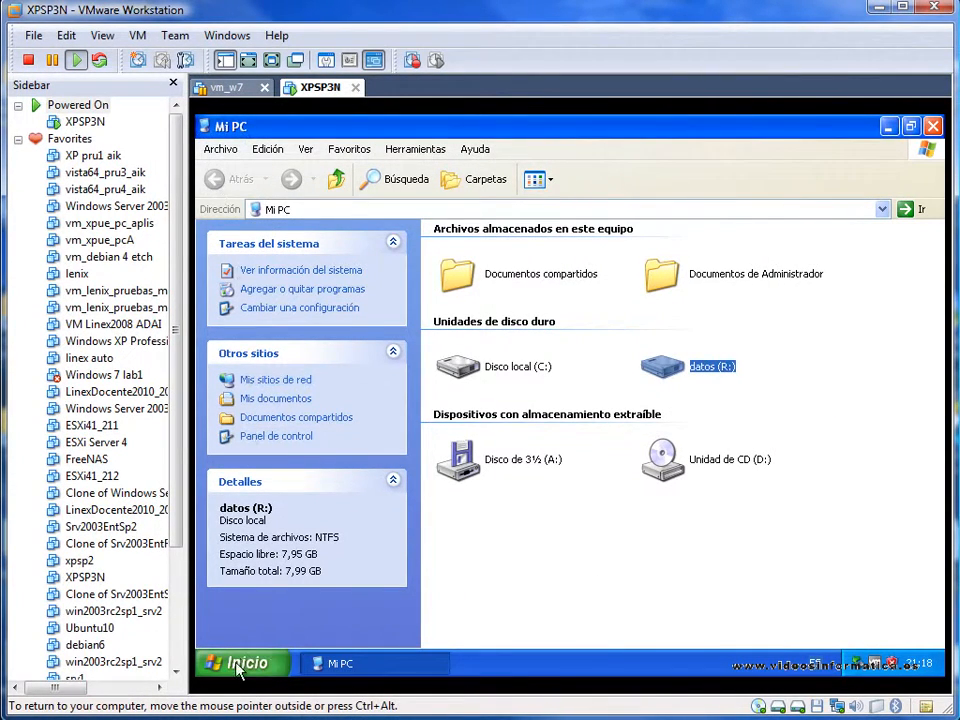
- Shut down the Windows XP guest
{"action": "left_click", "coordinate": [240, 665]}
{"action": "left_click", "coordinate": [460, 628]}
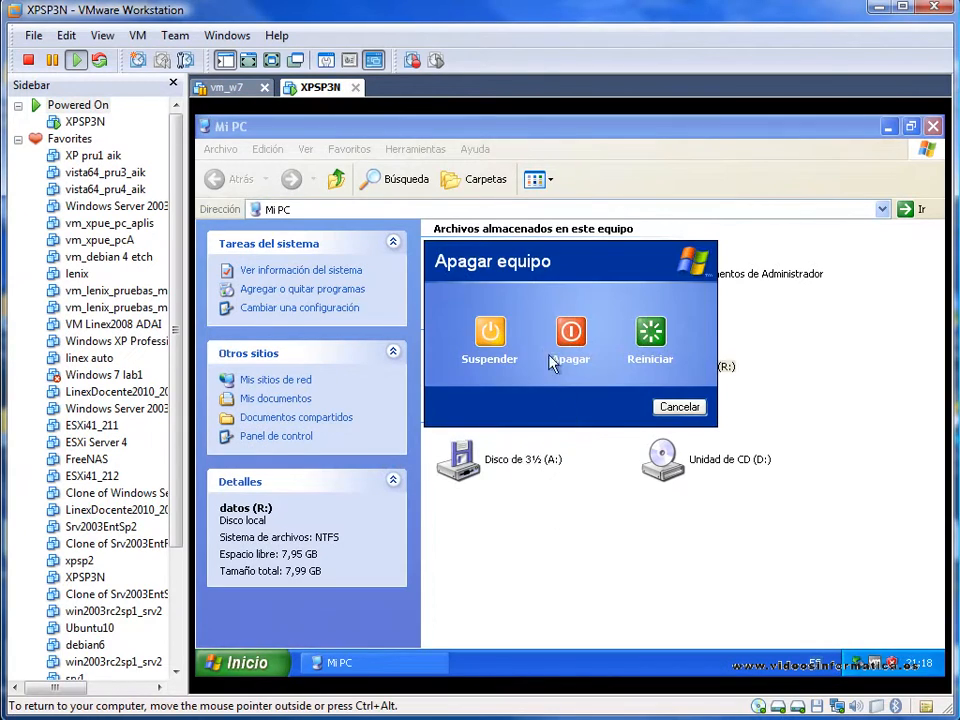
{"action": "left_click", "coordinate": [556, 358]}
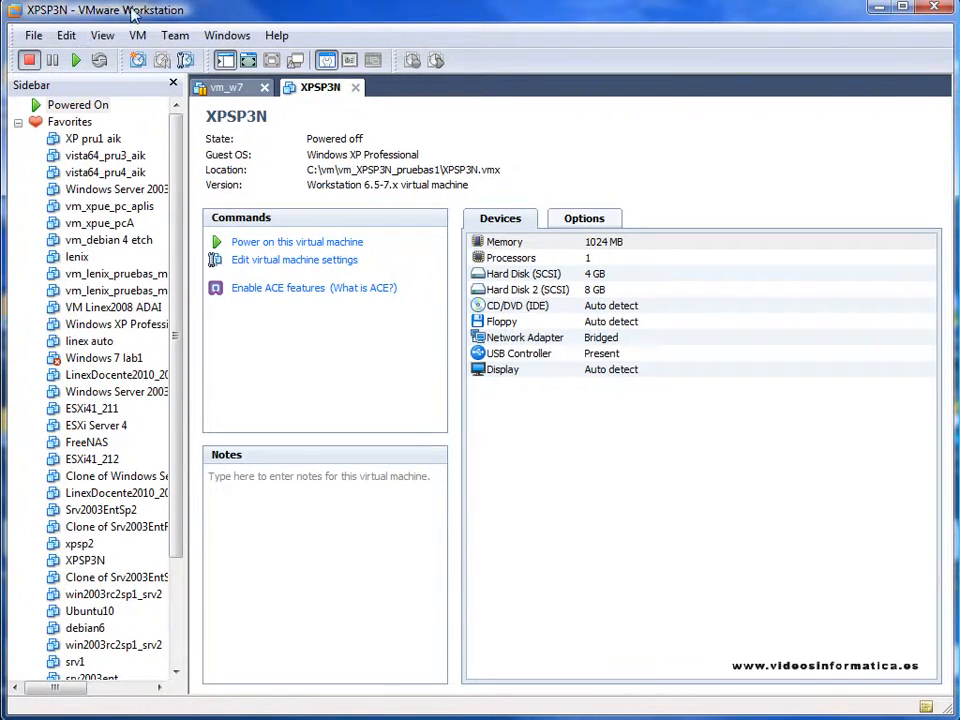
- Start mapping a virtual disk to the host and choose XPSP3N_disconuevo.vmdk from C:\vm\vm_XPSP3N_pruebas1 as its file
{"action": "left_click", "coordinate": [33, 36]}
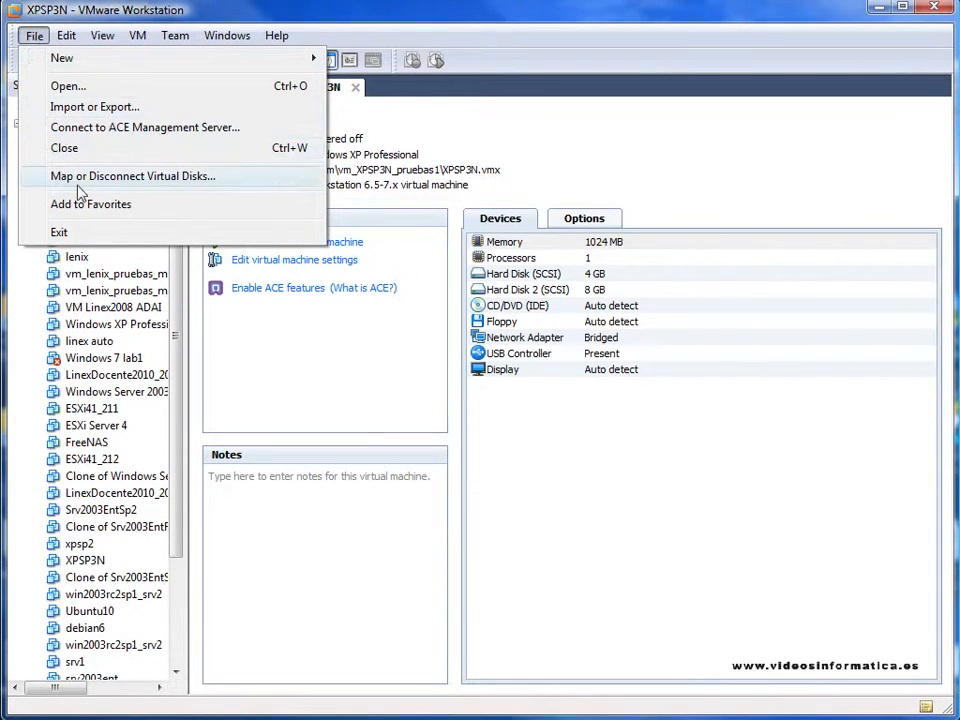
{"action": "left_click", "coordinate": [231, 186]}
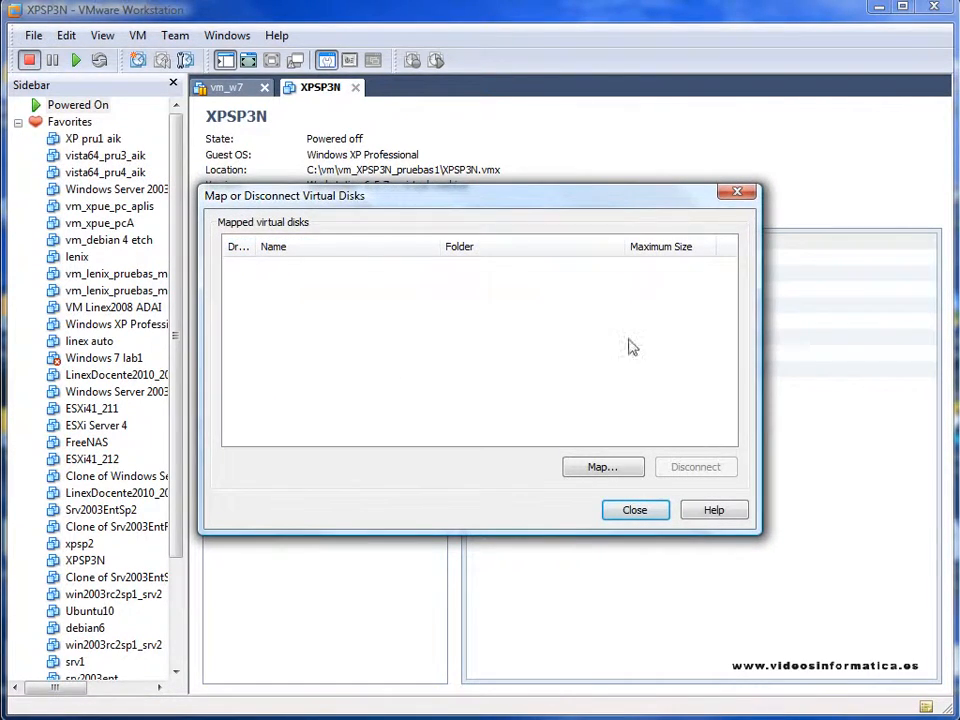
{"action": "left_click", "coordinate": [579, 476]}
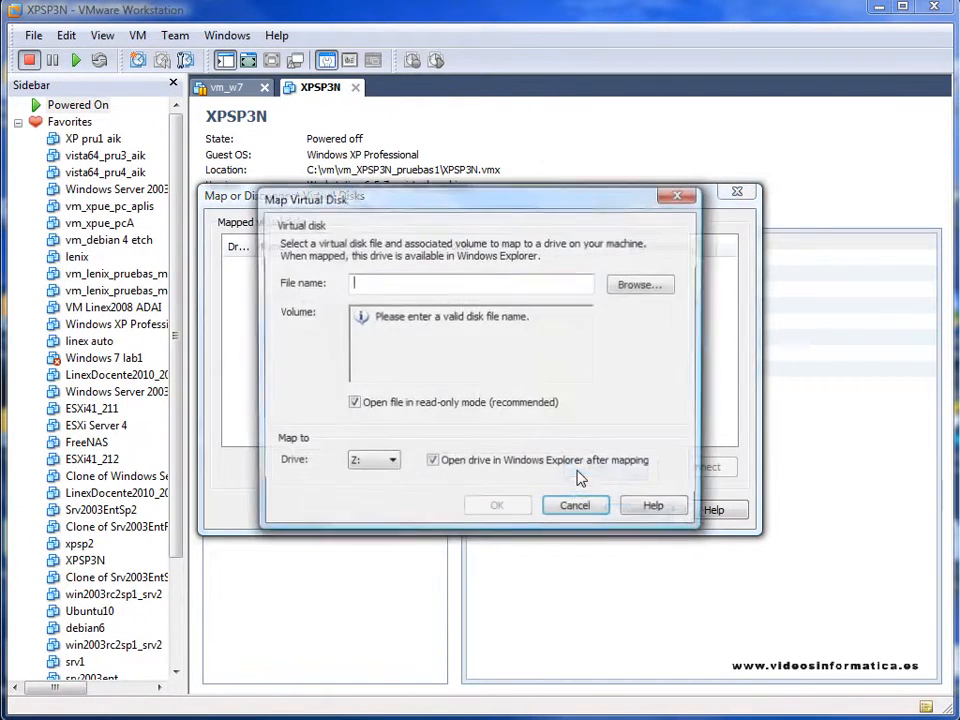
{"action": "left_click", "coordinate": [362, 283]}
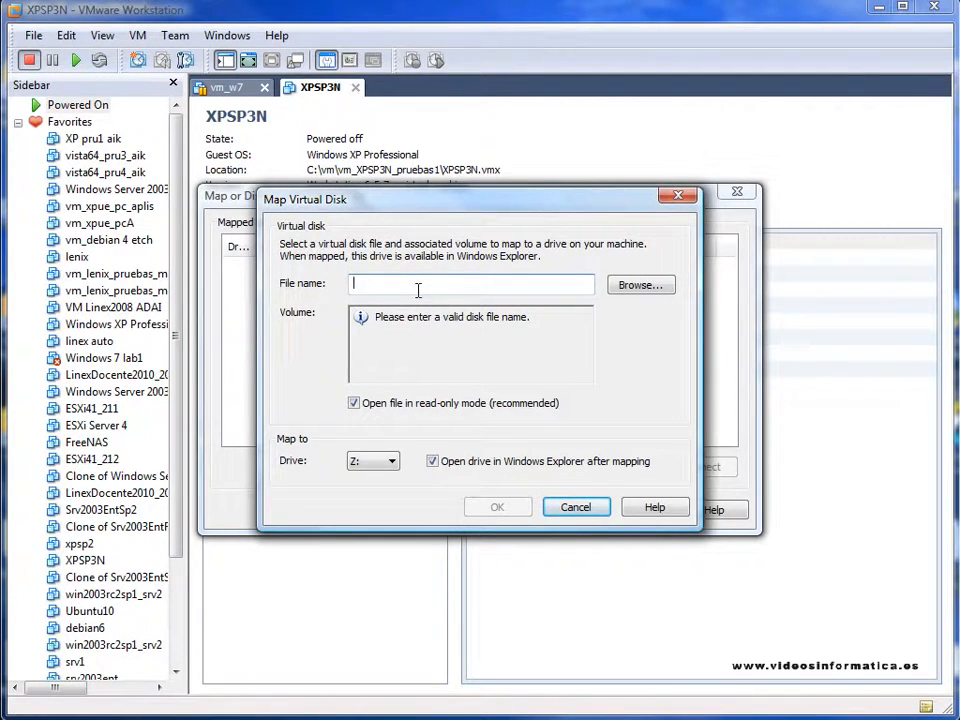
{"action": "left_click", "coordinate": [638, 286]}
{"action": "left_click_drag", "start_coordinate": [510, 231], "coordinate": [306, 129]}
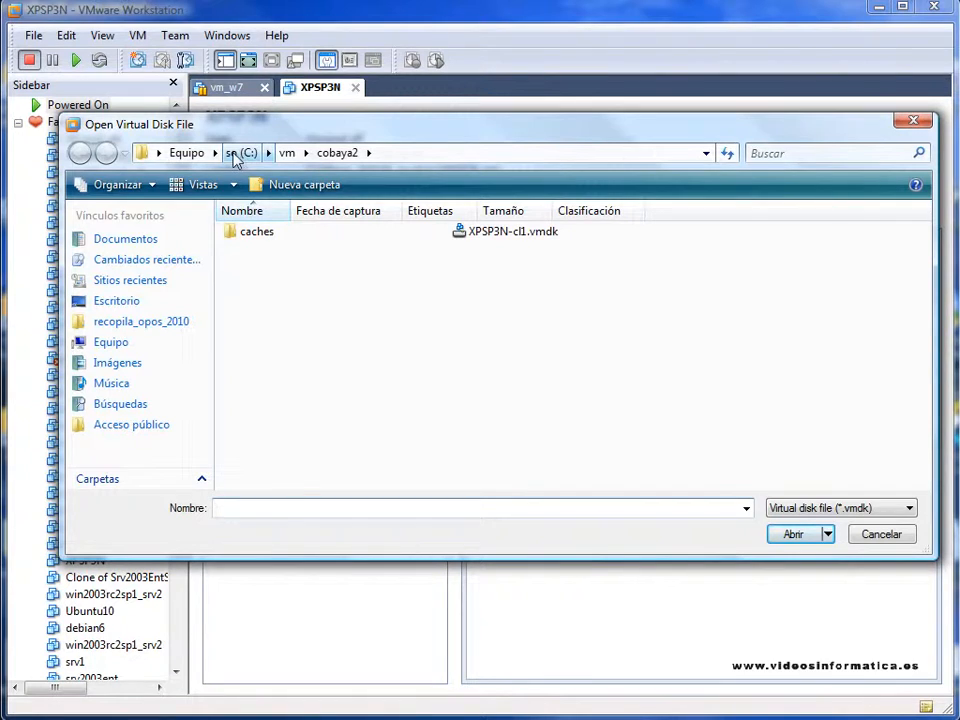
{"action": "left_click", "coordinate": [286, 154]}
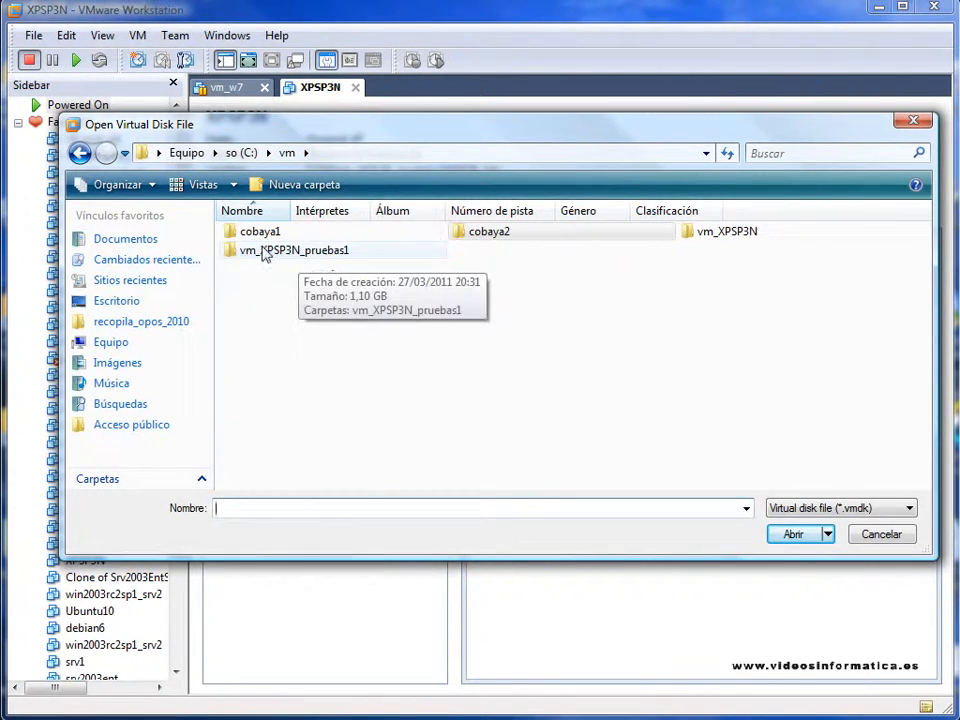
{"action": "double_click", "coordinate": [298, 254]}
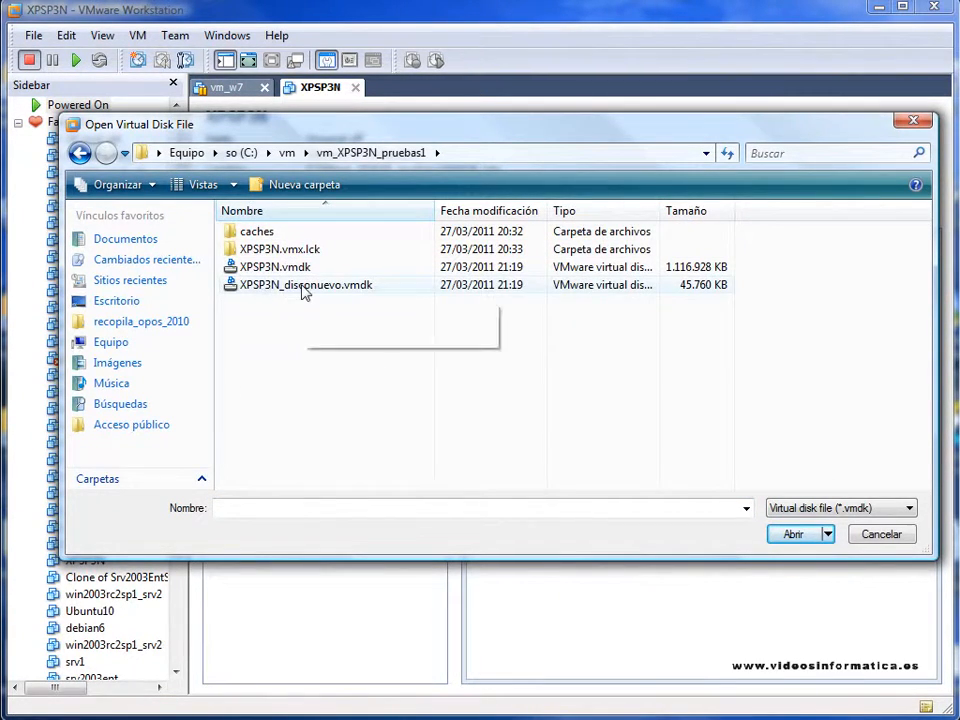
{"action": "left_click", "coordinate": [300, 290]}
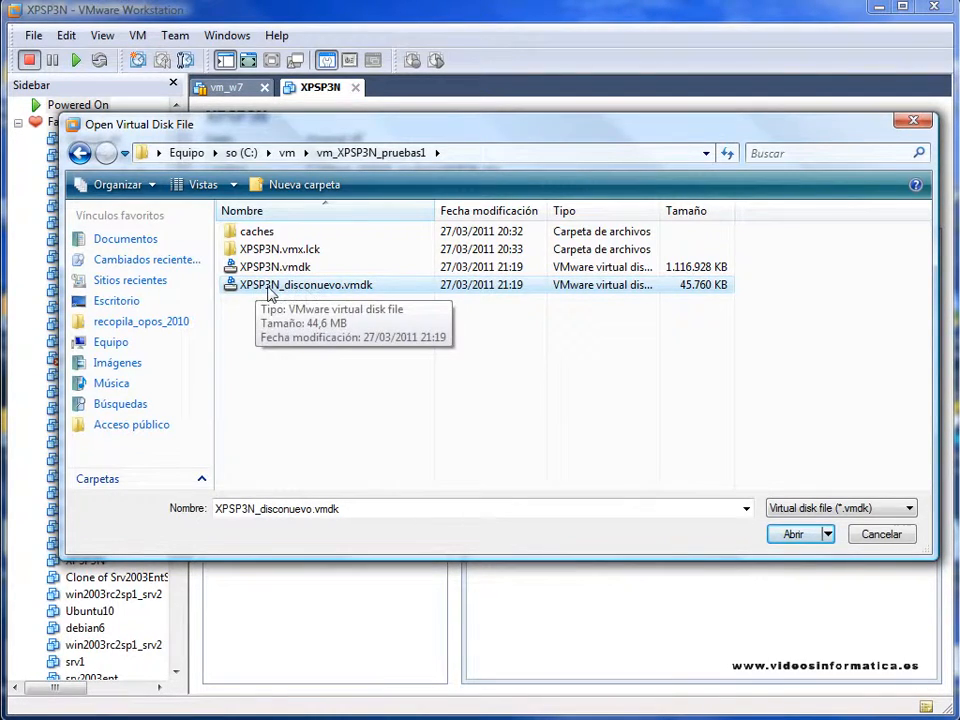
{"action": "double_click", "coordinate": [268, 287]}
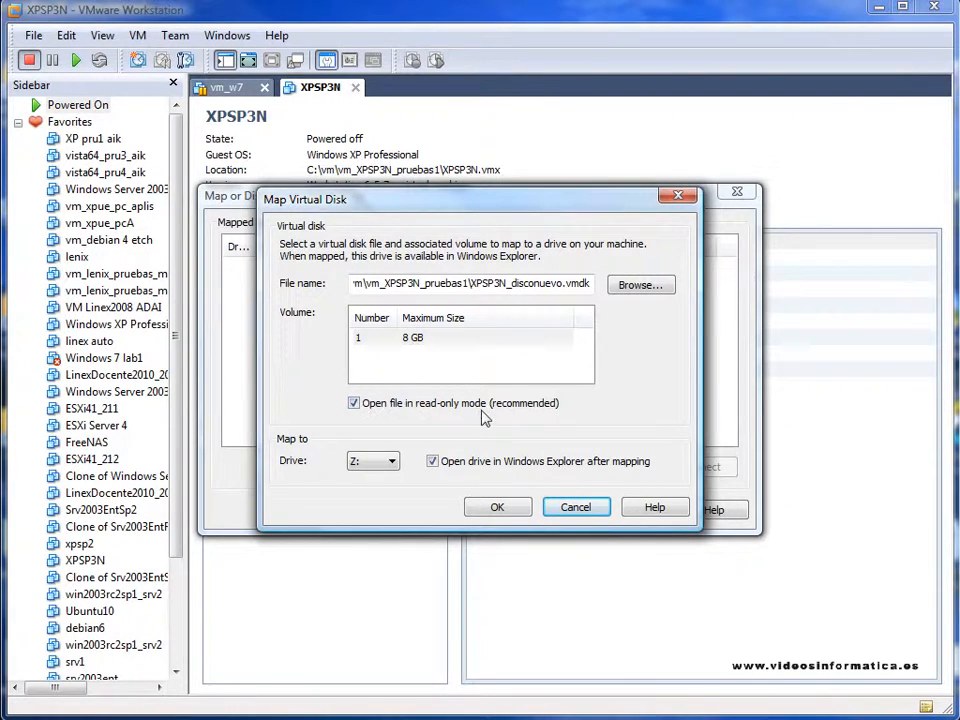
- Turn off read-only mode and map the disk's volume to host drive Z:, accepting the writable mode
{"action": "left_click", "coordinate": [353, 404]}
{"action": "left_click", "coordinate": [393, 465]}
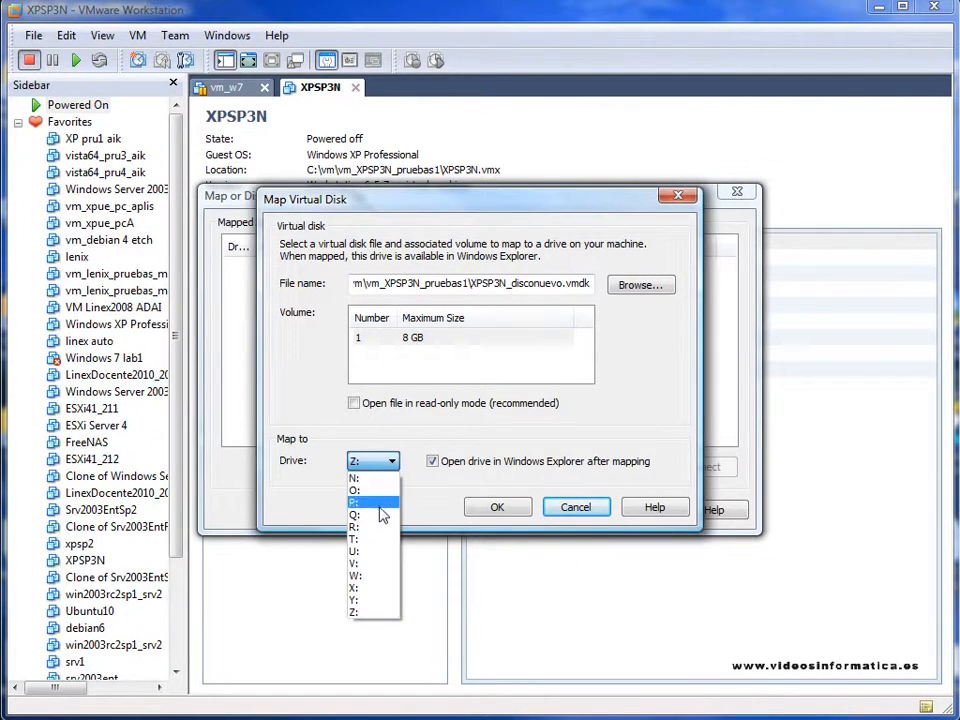
{"action": "left_click", "coordinate": [364, 613]}
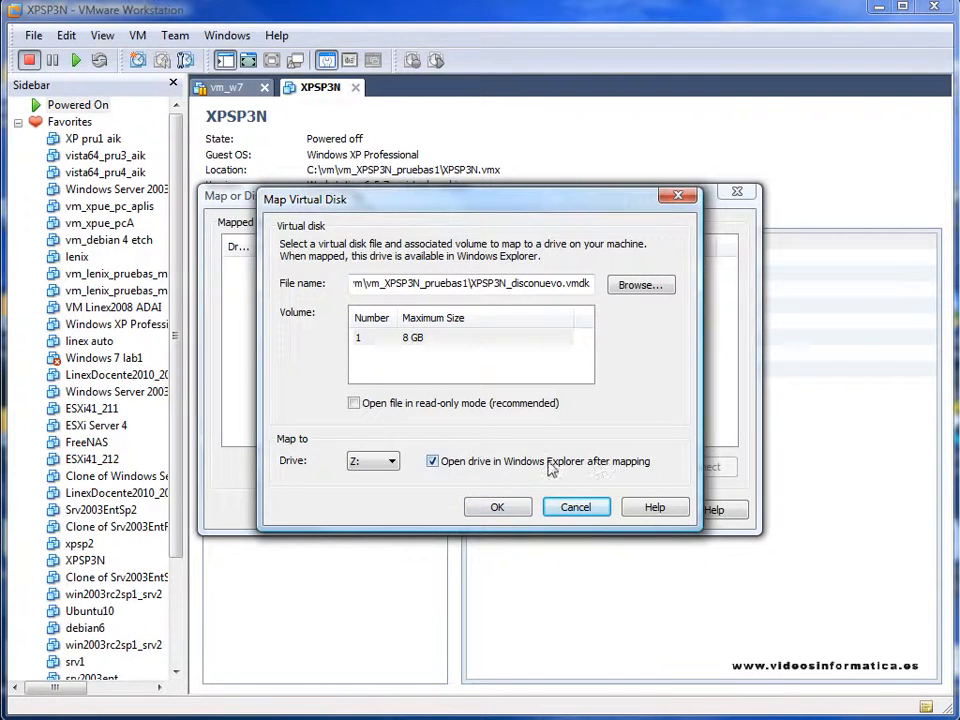
{"action": "left_click", "coordinate": [498, 508]}
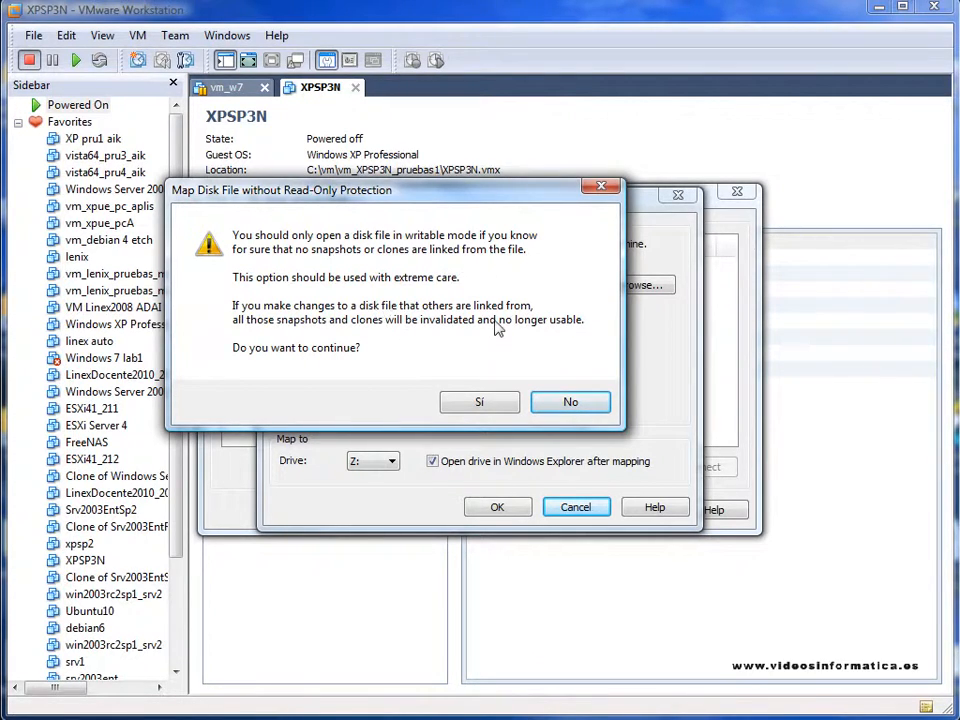
{"action": "left_click", "coordinate": [482, 404]}
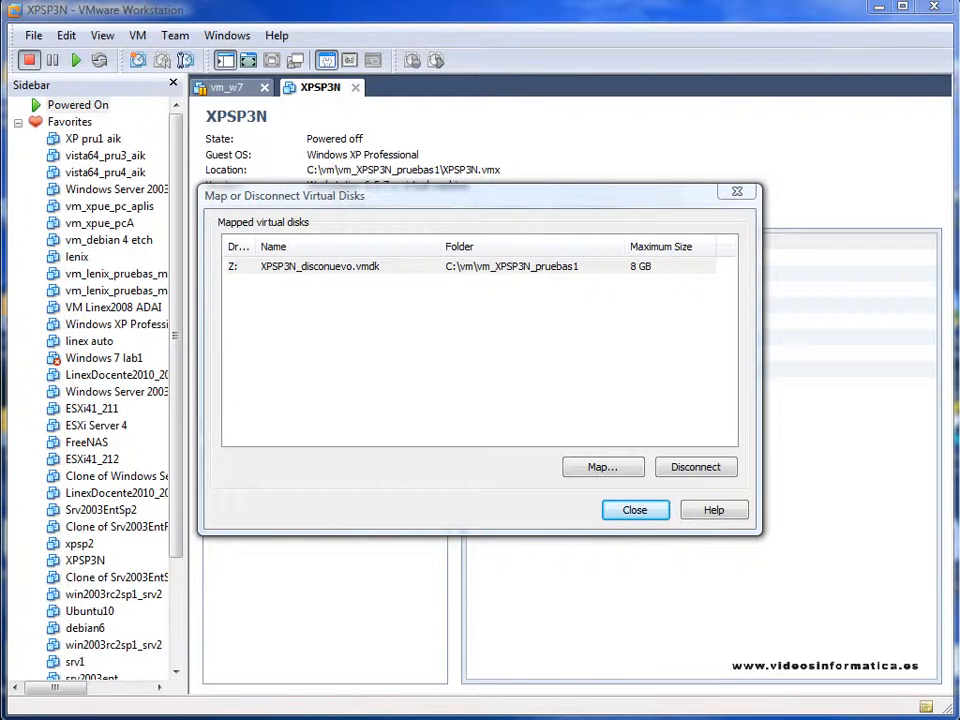
- Examine the mapped datos (Z:) drive among the host's drives in Equipo, enlarging the window to show them all
{"action": "left_click_drag", "start_coordinate": [959, 290], "coordinate": [692, 143]}
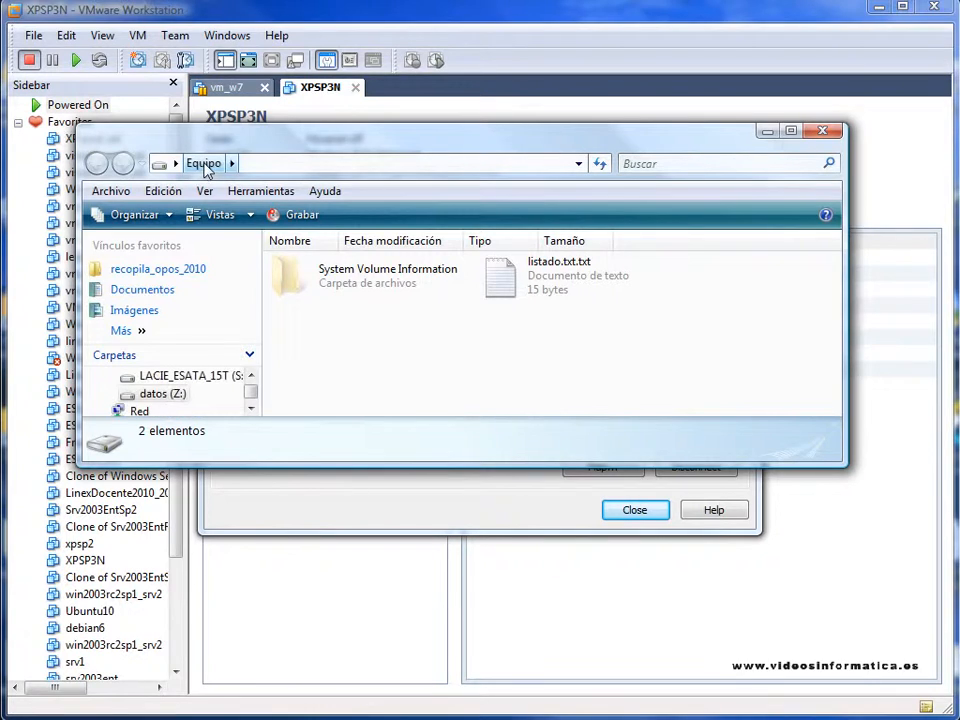
{"action": "left_click", "coordinate": [175, 164]}
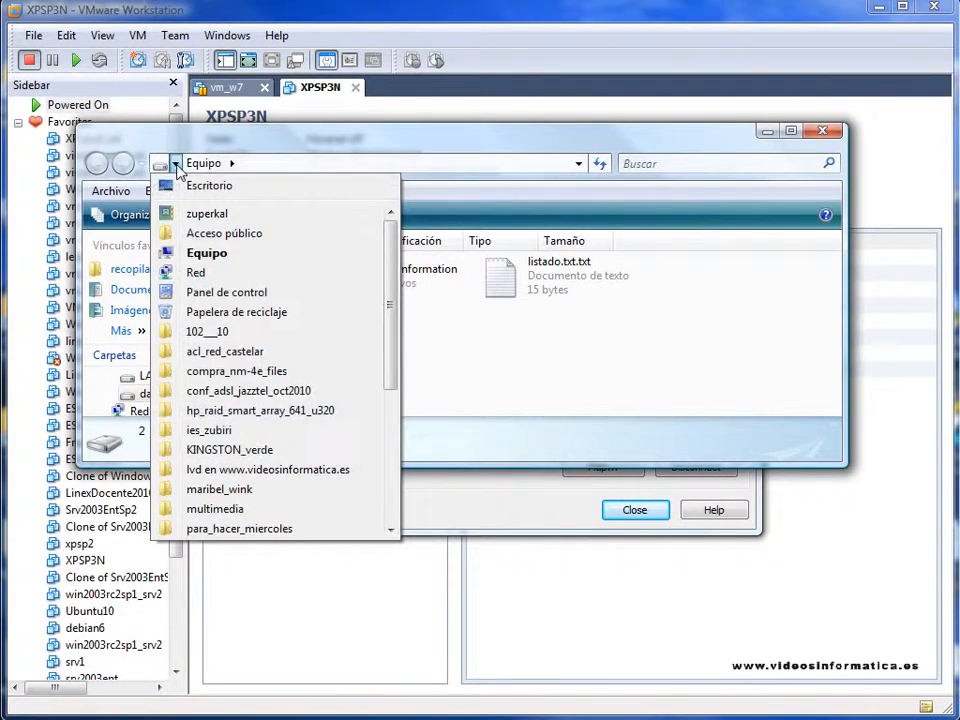
{"action": "left_click", "coordinate": [207, 253]}
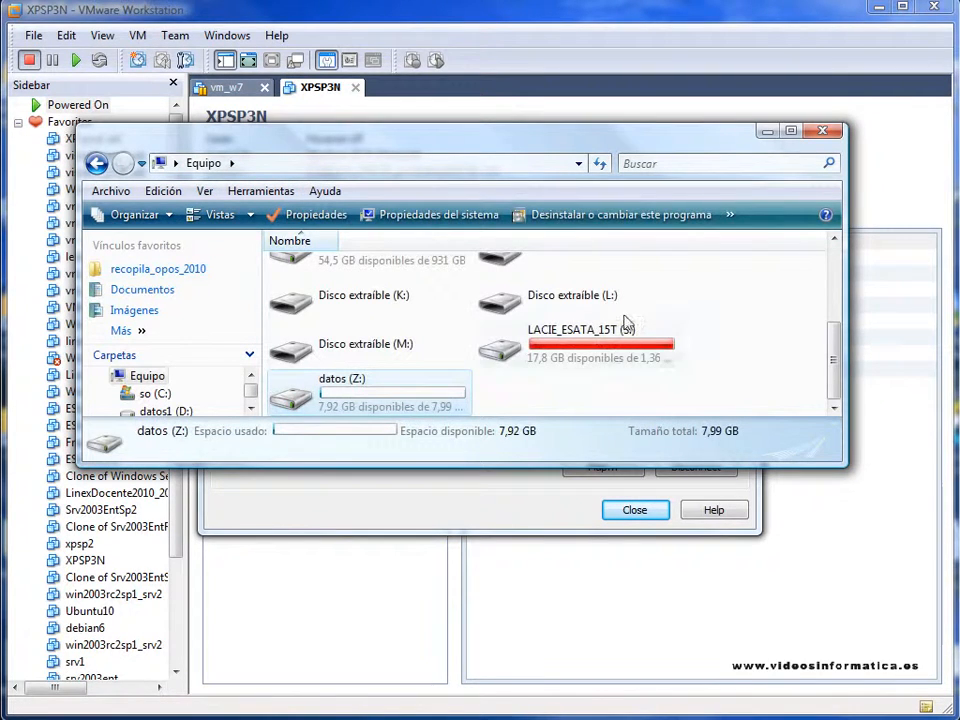
{"action": "left_click_drag", "start_coordinate": [528, 469], "coordinate": [494, 712]}
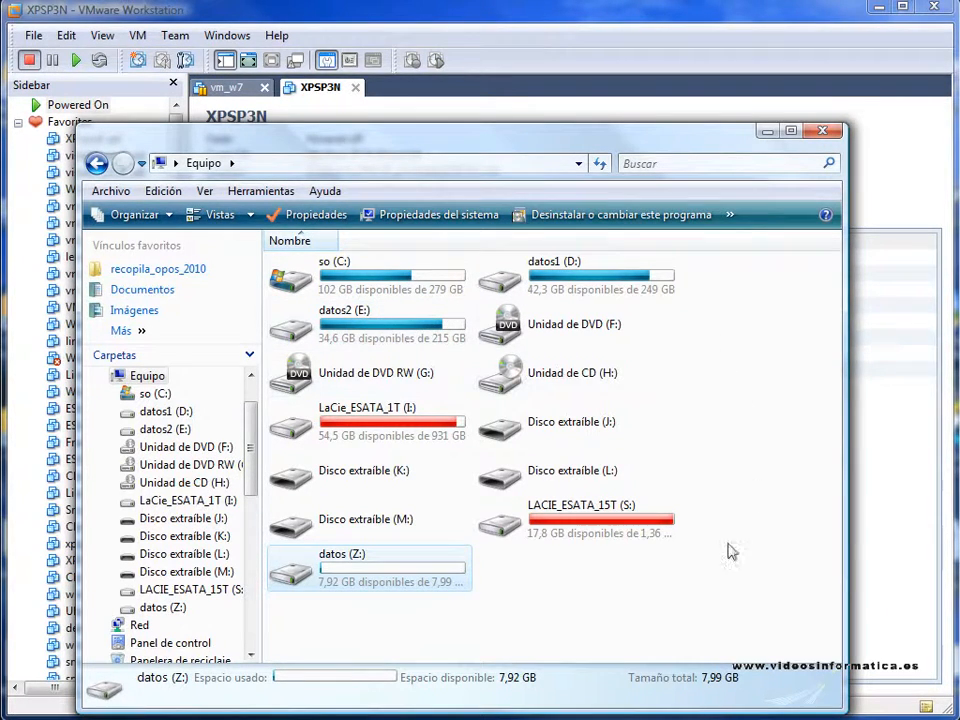
- Open listado.txt.txt from datos (Z:) to read its content, and close the document
{"action": "double_click", "coordinate": [333, 563]}
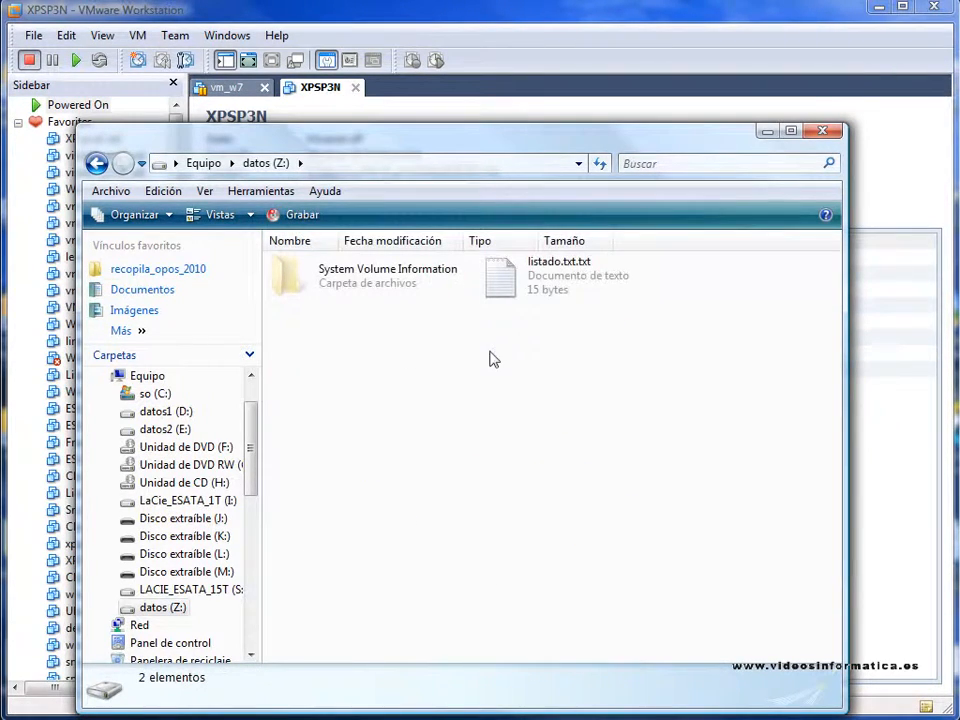
{"action": "left_click", "coordinate": [563, 283]}
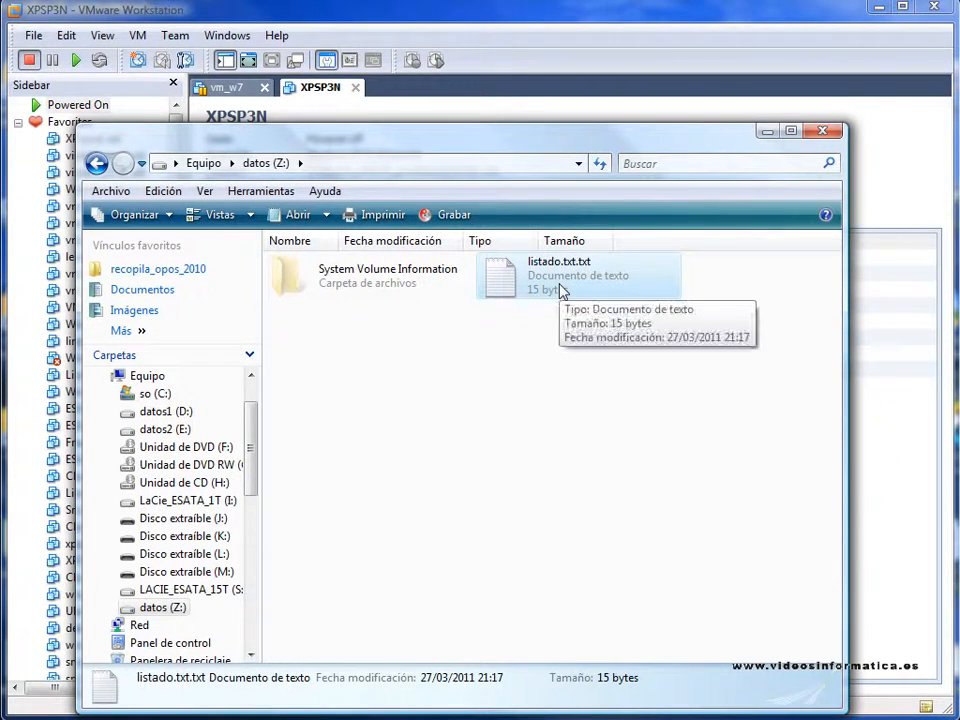
{"action": "double_click", "coordinate": [553, 282]}
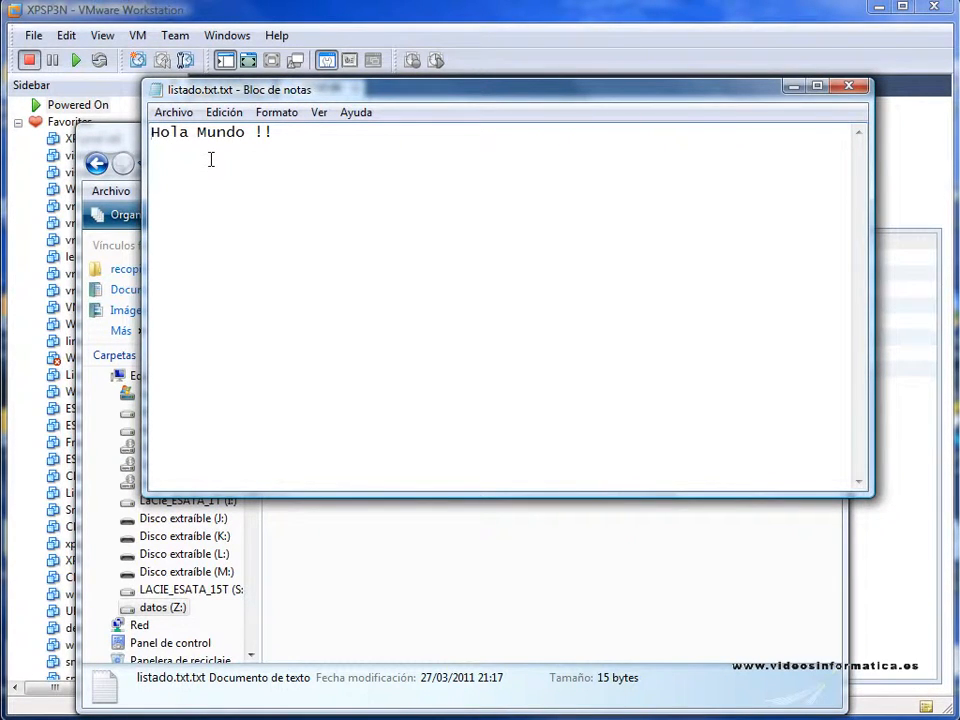
{"action": "left_click", "coordinate": [849, 86]}
{"action": "left_click", "coordinate": [602, 394]}
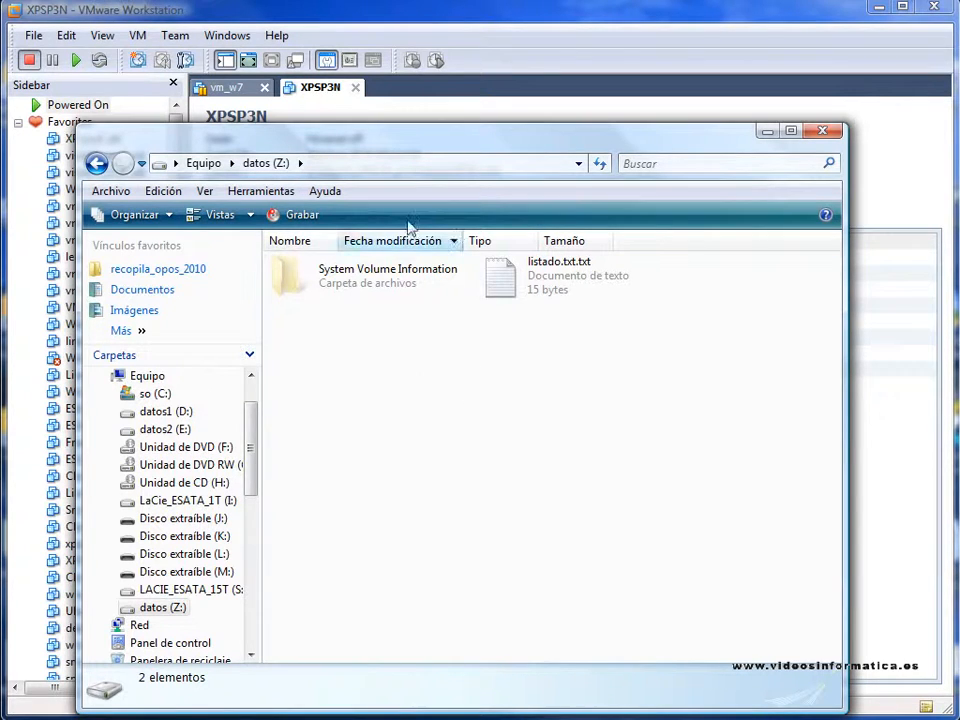
- Create a folder named alumnos on datos (Z:)
{"action": "mouse_move", "coordinate": [405, 150]}
{"action": "left_mouse_down"}
{"action": "mouse_move", "coordinate": [407, 86]}
{"action": "mouse_move", "coordinate": [403, 160]}
{"action": "mouse_move", "coordinate": [417, 146]}
{"action": "left_mouse_up"}
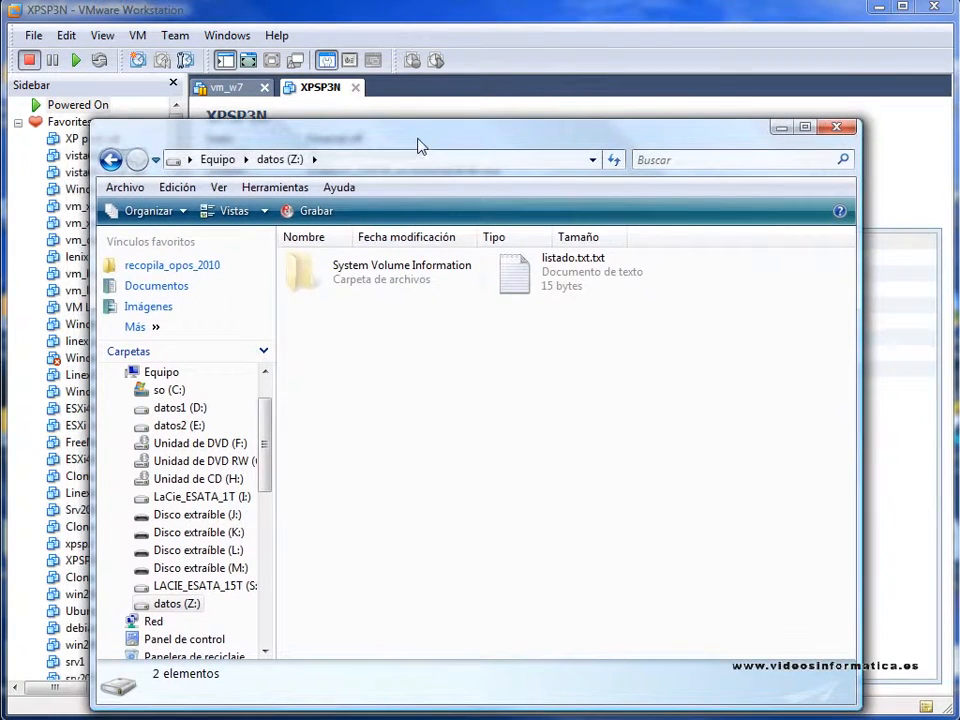
{"action": "right_click", "coordinate": [453, 371]}
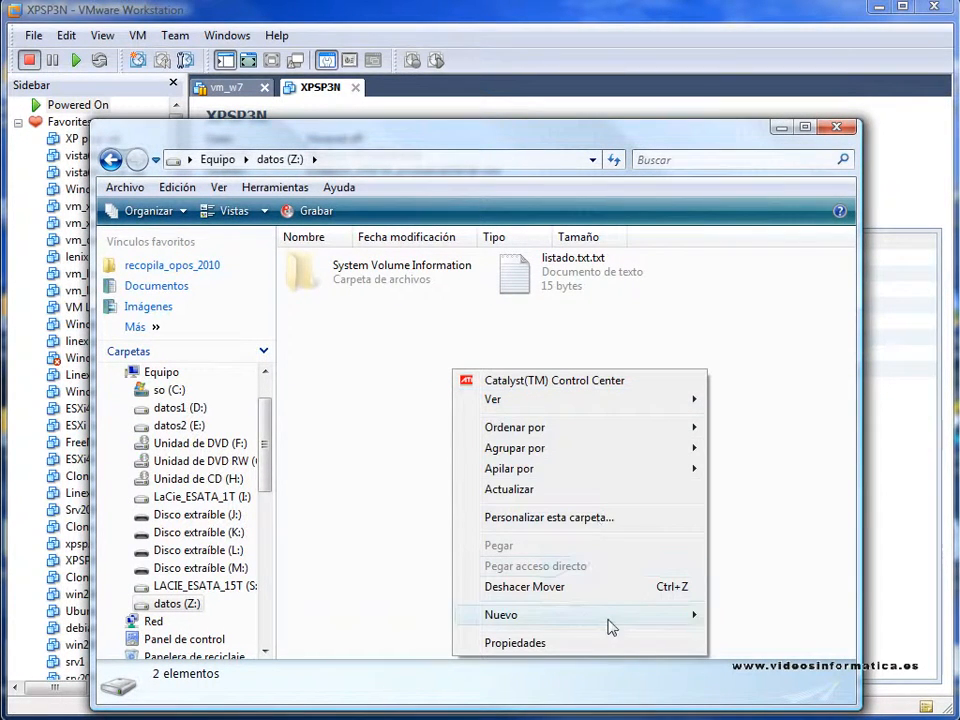
{"action": "mouse_move", "coordinate": [628, 617]}
{"action": "left_click", "coordinate": [740, 617]}
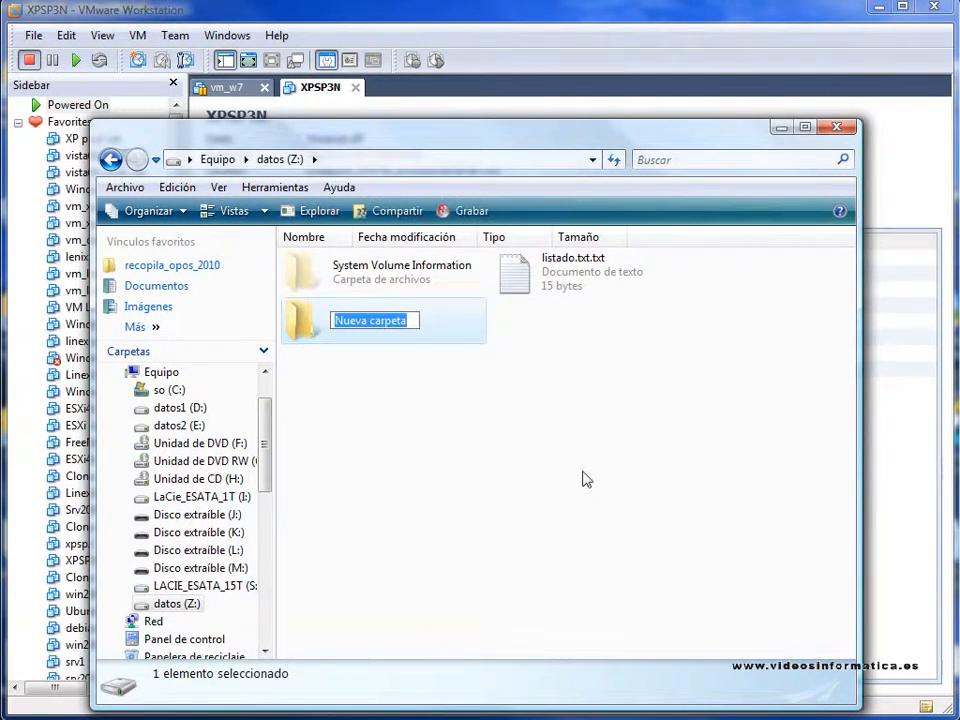
{"action": "type", "text": "alumnos"}
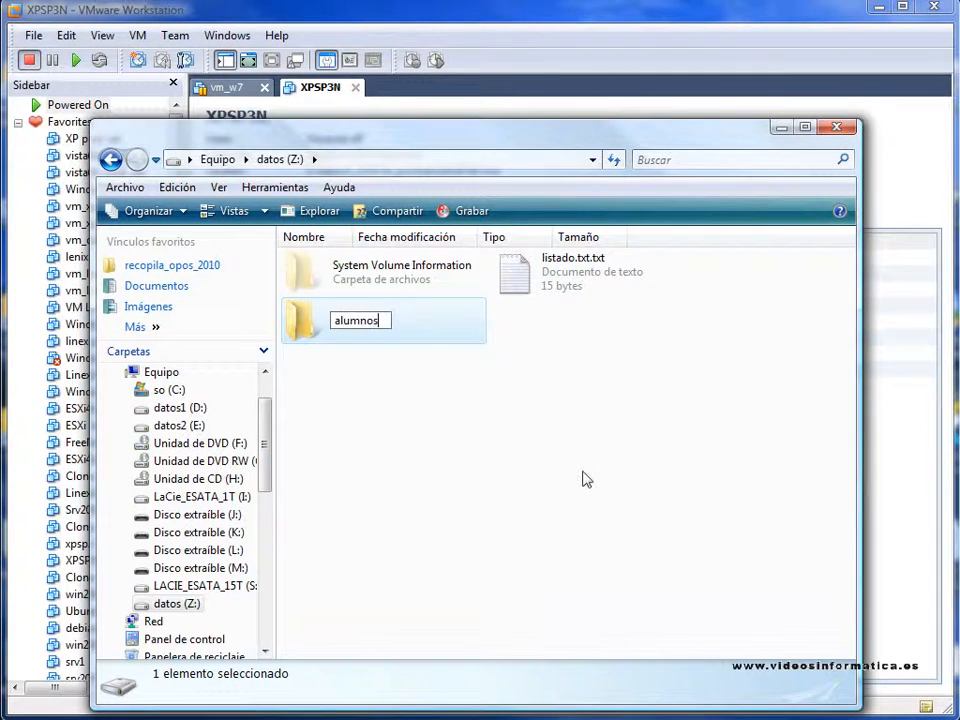
{"action": "key", "text": "Return"}
- Create a second folder named apuntes on datos (Z:)
{"action": "right_click", "coordinate": [429, 450]}
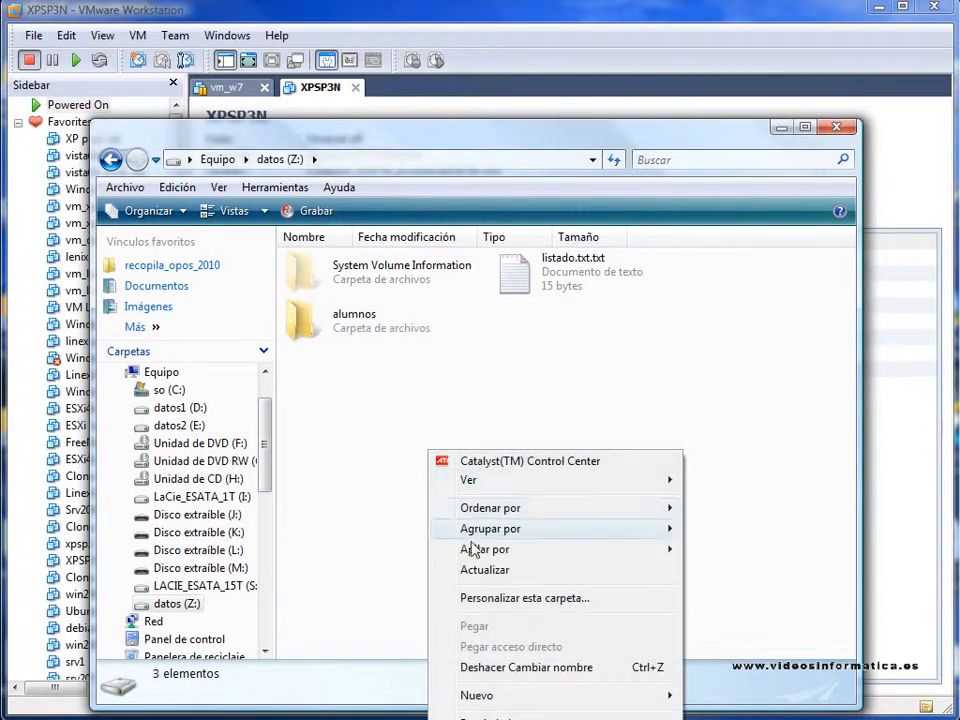
{"action": "mouse_move", "coordinate": [553, 694]}
{"action": "left_click", "coordinate": [720, 696]}
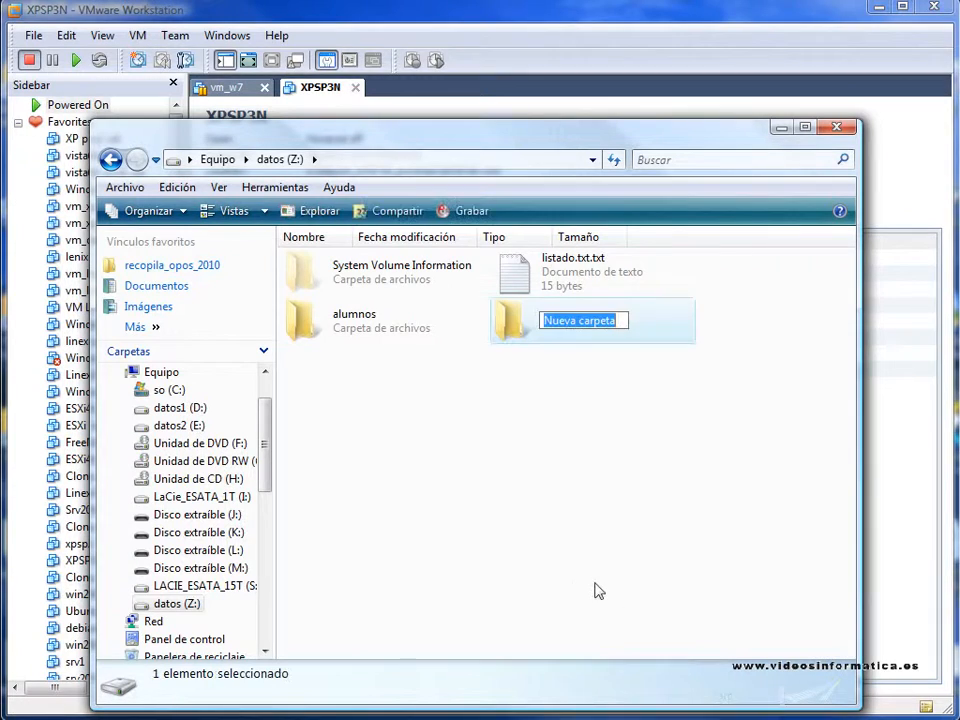
{"action": "type", "text": "apuntes"}
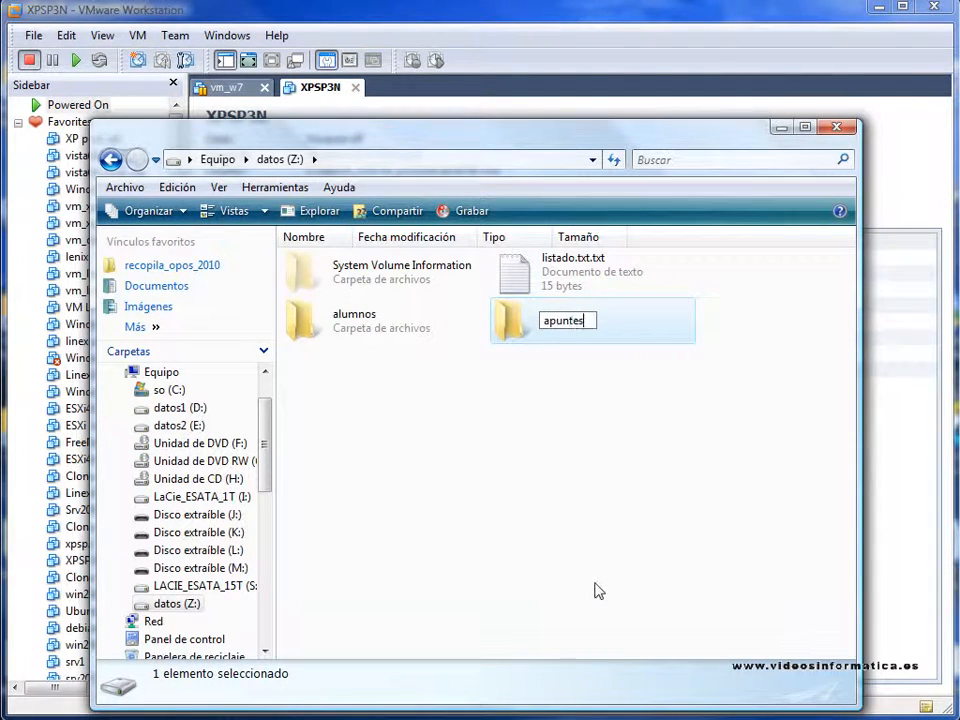
{"action": "key", "text": "Return"}
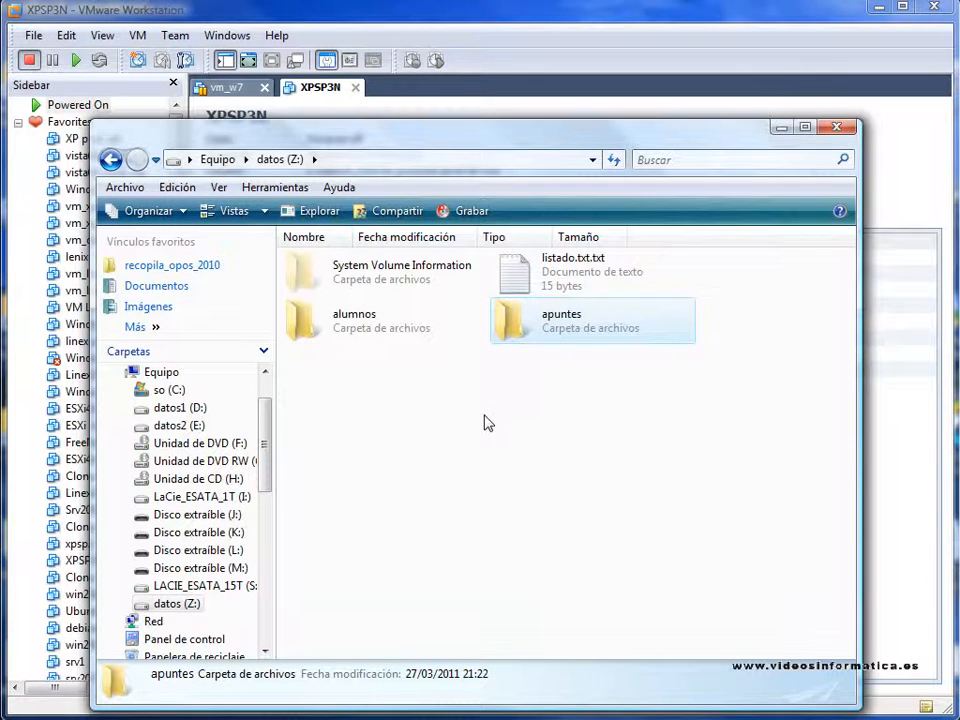
{"action": "left_click", "coordinate": [450, 420]}
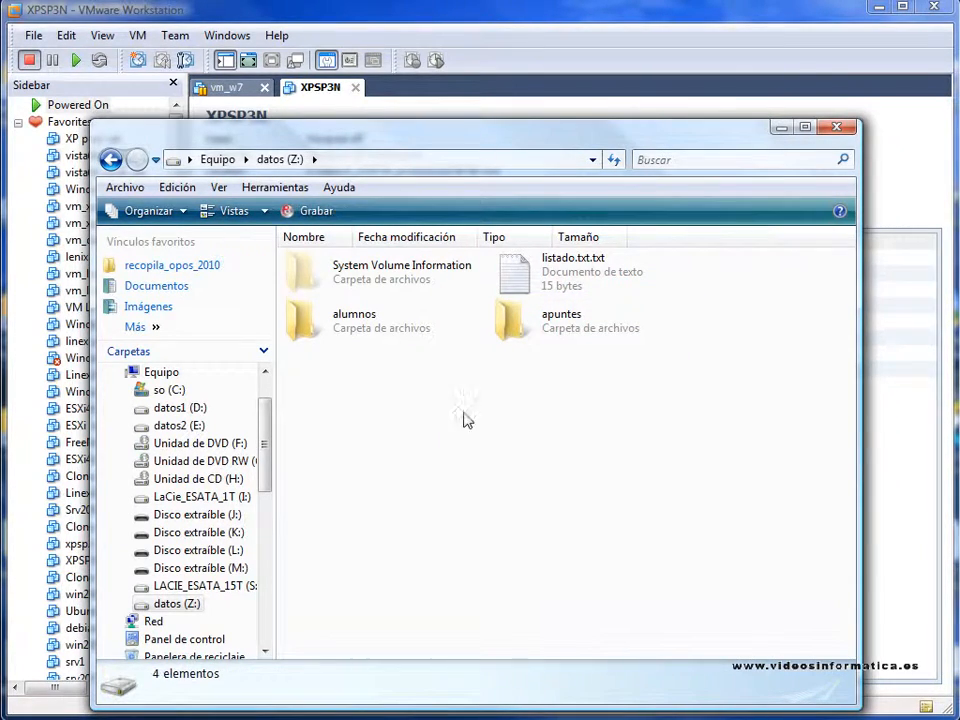
- Close the datos (Z:) window and the list of mapped virtual disks, leaving the mapping in place
{"action": "left_click", "coordinate": [840, 131]}
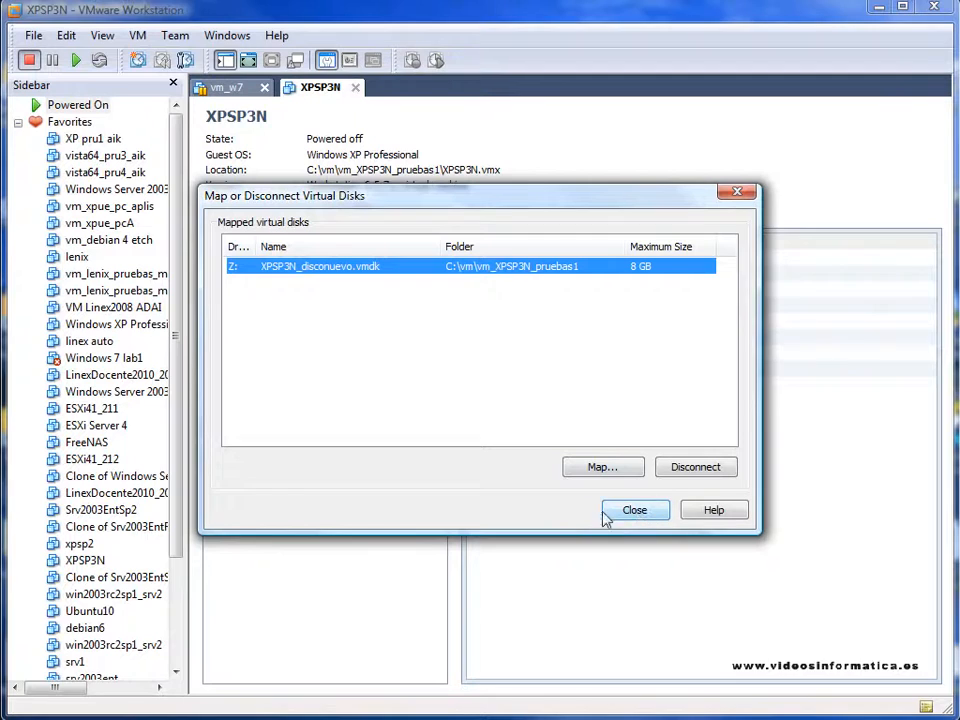
{"action": "left_click", "coordinate": [637, 511]}
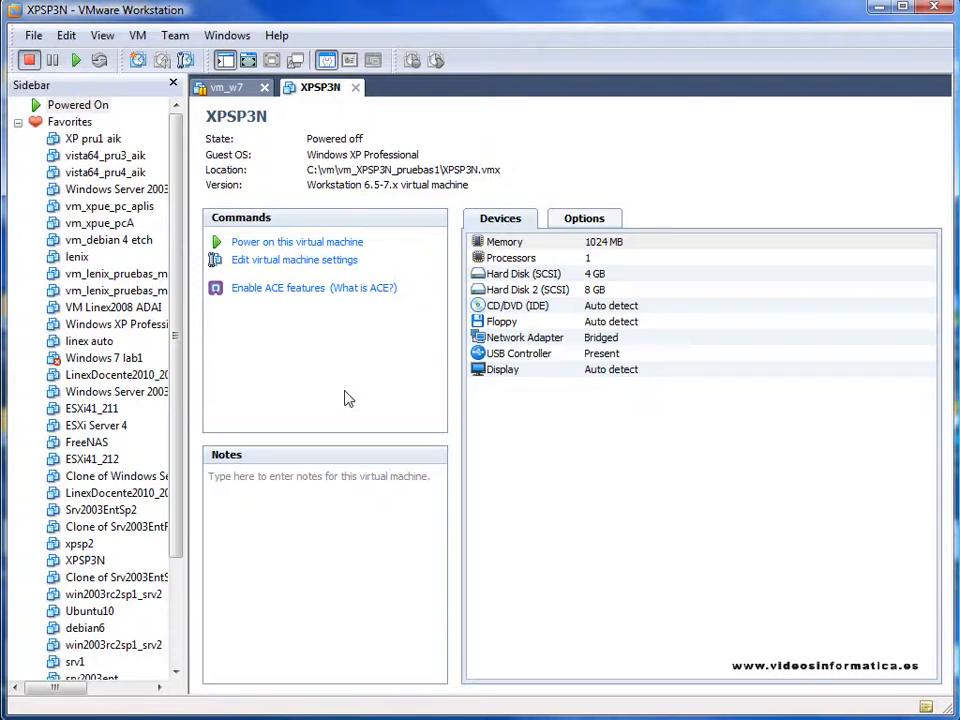
- Disconnect the mapped virtual disk XPSP3N_disconuevo.vmdk from host drive Z: and close the list of mapped disks
{"action": "left_click", "coordinate": [30, 38]}
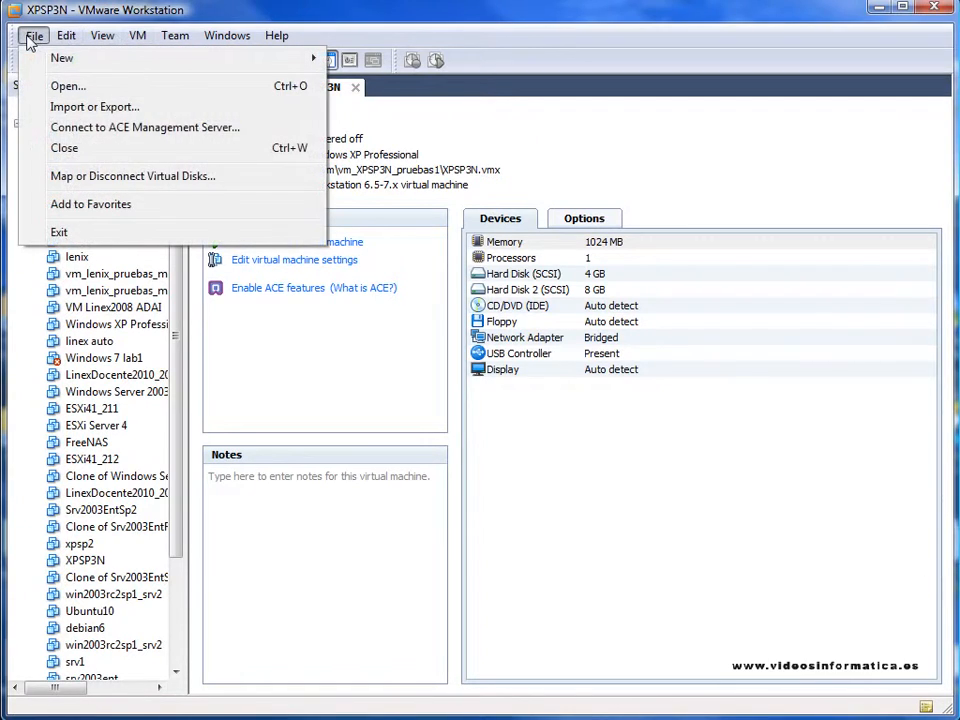
{"action": "left_click", "coordinate": [226, 186]}
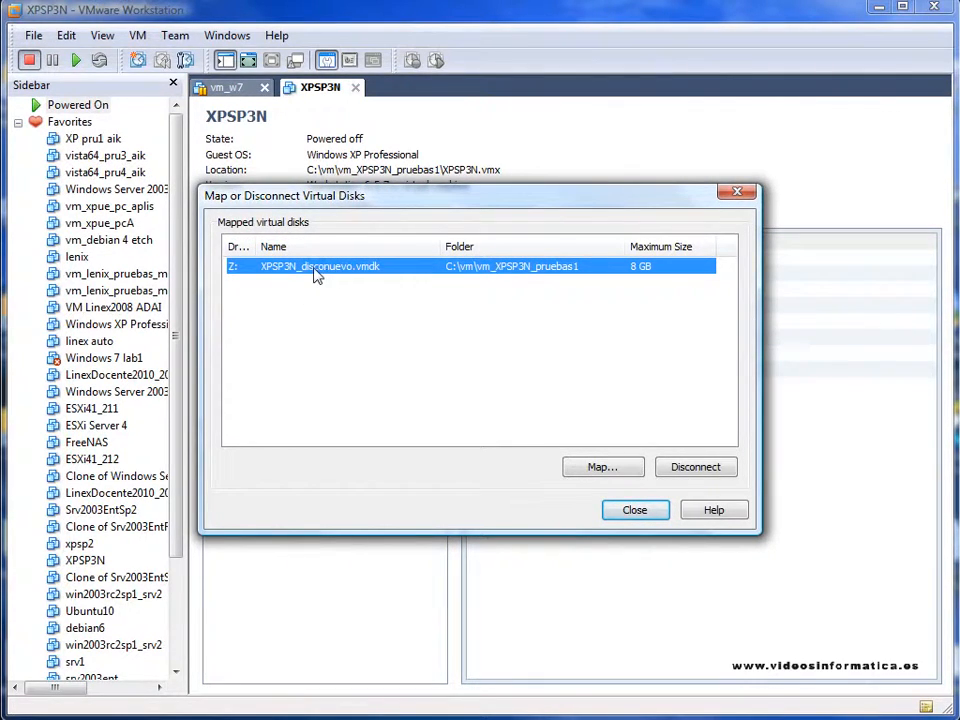
{"action": "left_click", "coordinate": [727, 469]}
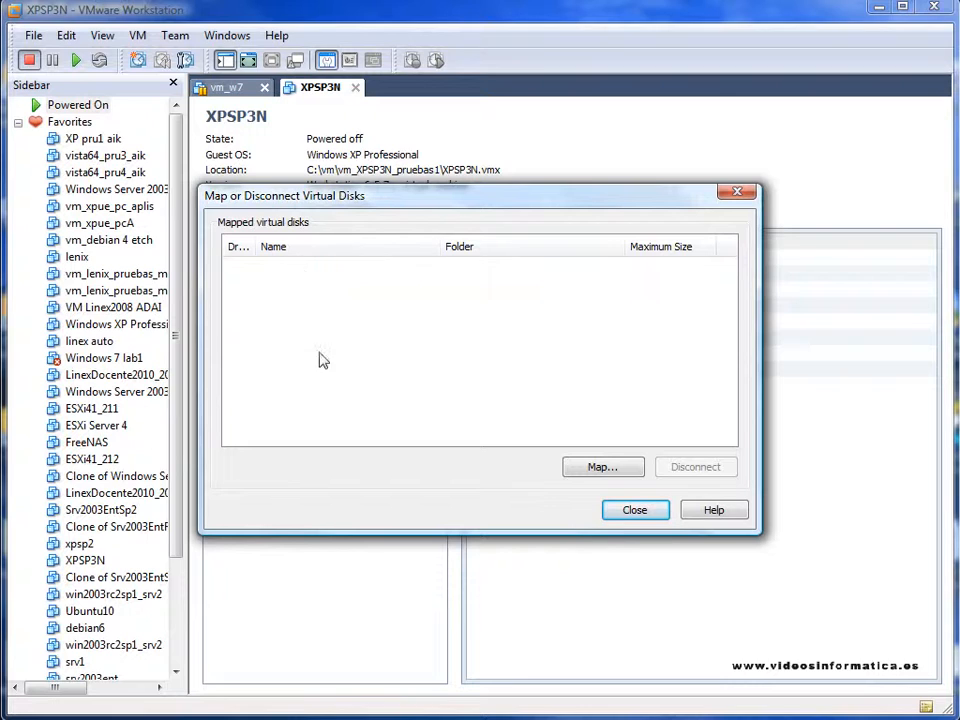
{"action": "left_click", "coordinate": [636, 511]}
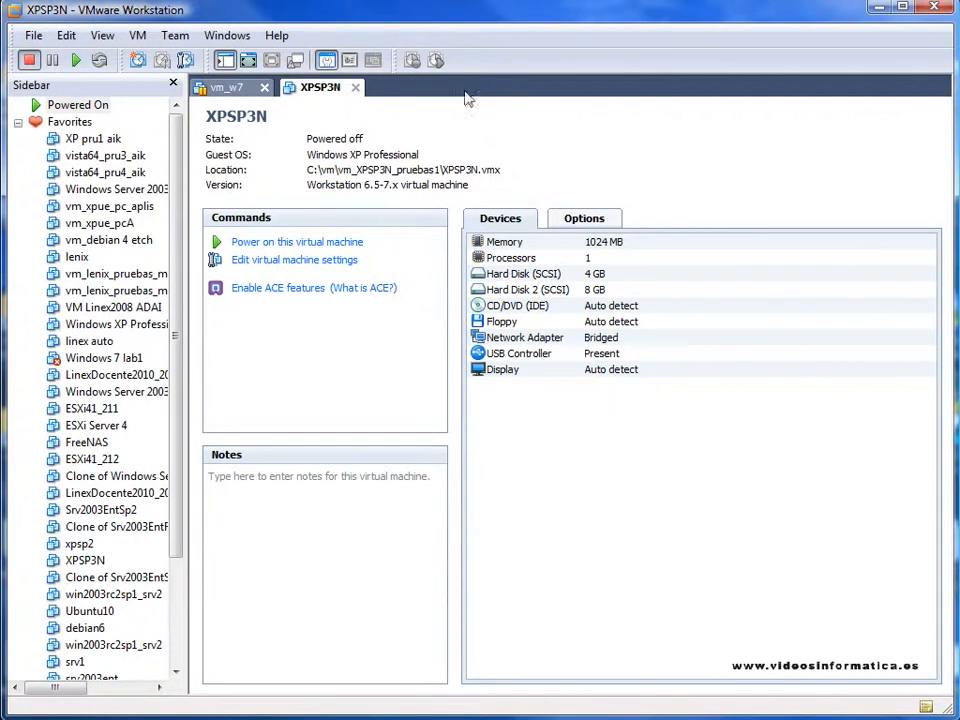
- Power on the XPSP3N virtual machine and dismiss the antivirus security notification on its Windows XP desktop
{"action": "left_click", "coordinate": [75, 61]}
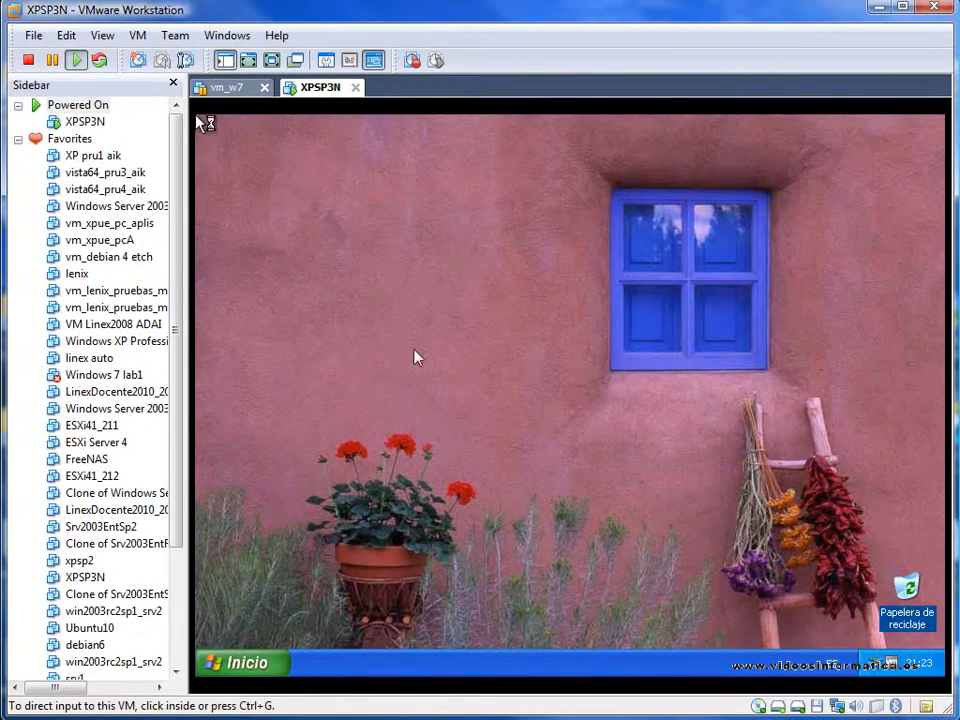
{"action": "left_click", "coordinate": [745, 566]}
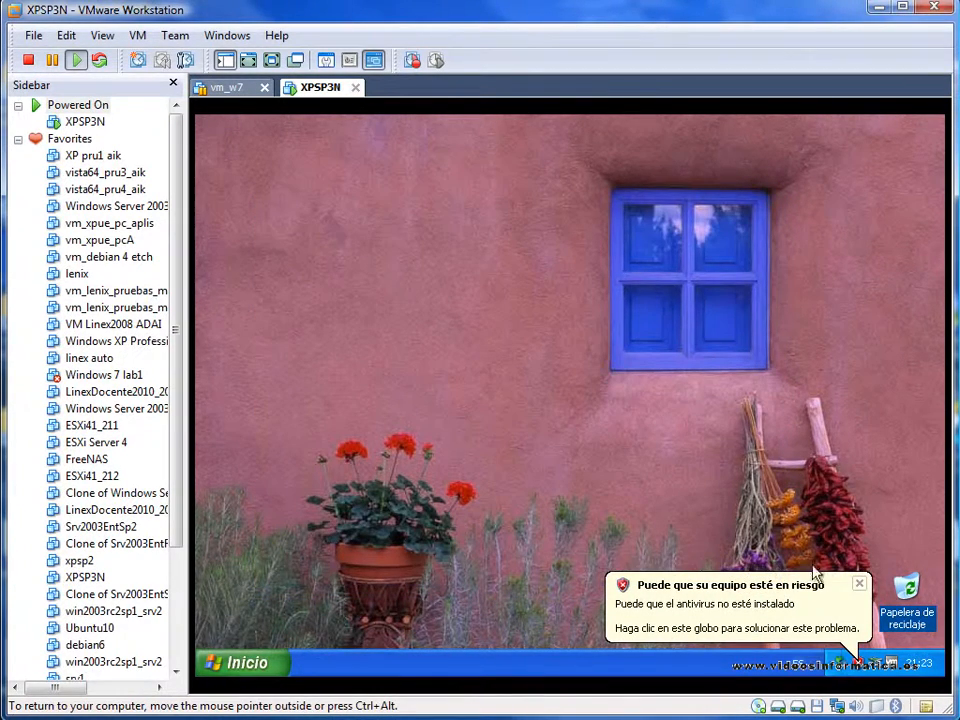
{"action": "left_click", "coordinate": [859, 585]}
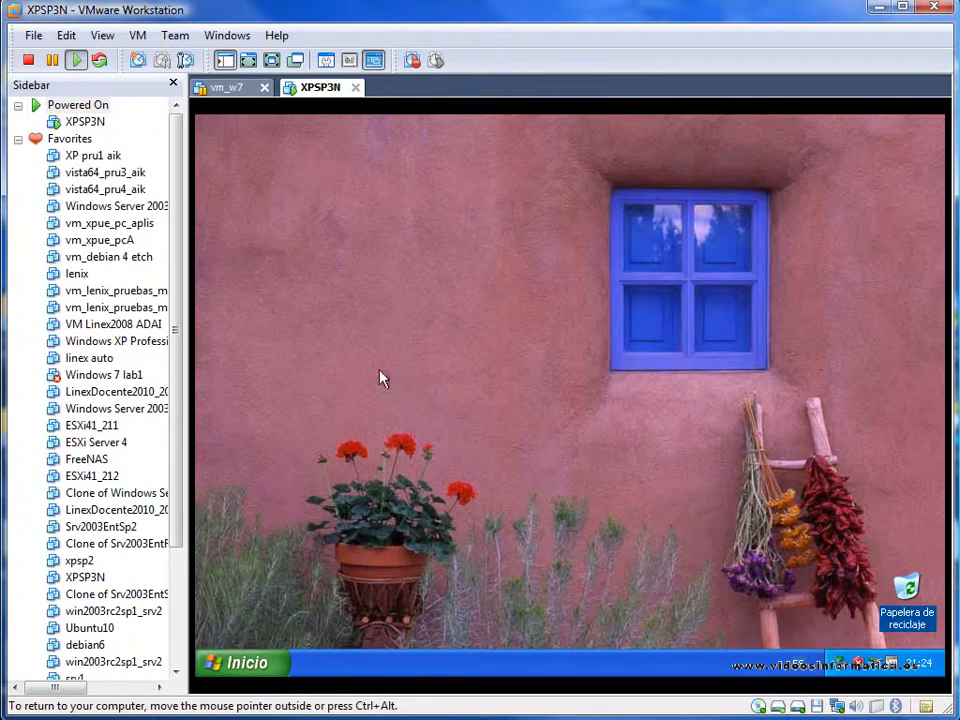
- Open datos (R:) from Mi PC in the guest to check its folders, close the window and release input to the host
{"action": "left_click", "coordinate": [232, 664]}
{"action": "left_click", "coordinate": [449, 403]}
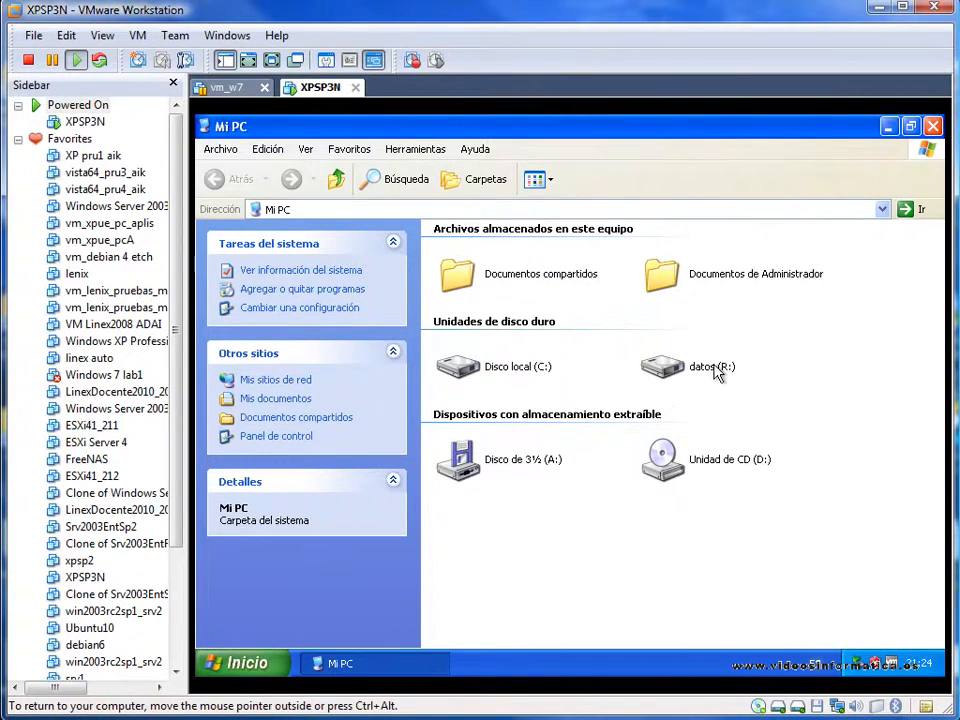
{"action": "double_click", "coordinate": [688, 375]}
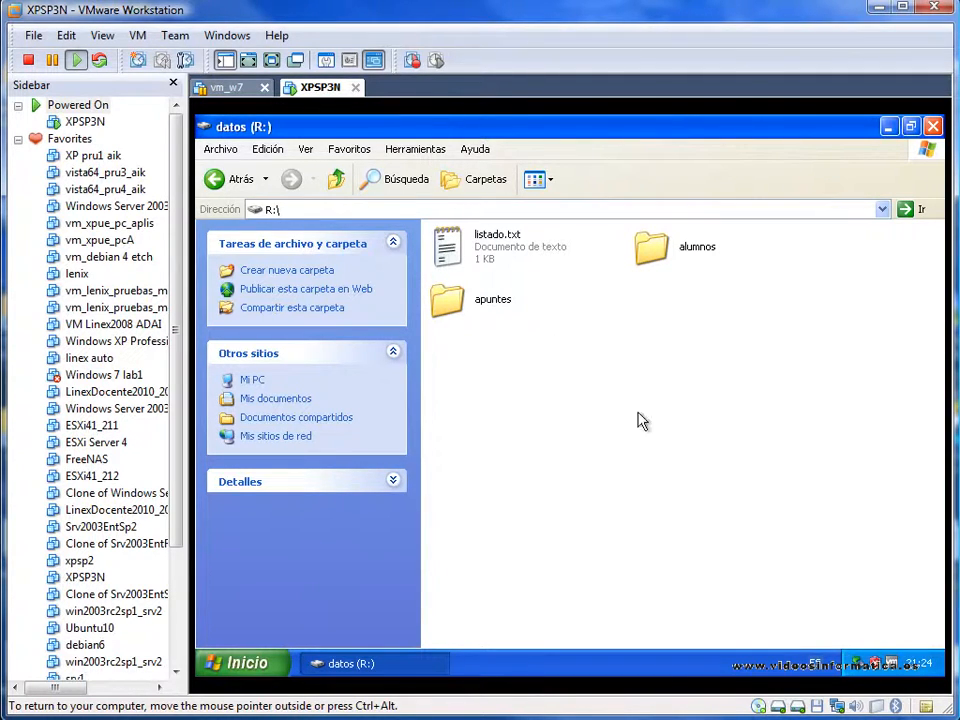
{"action": "left_click", "coordinate": [932, 127]}
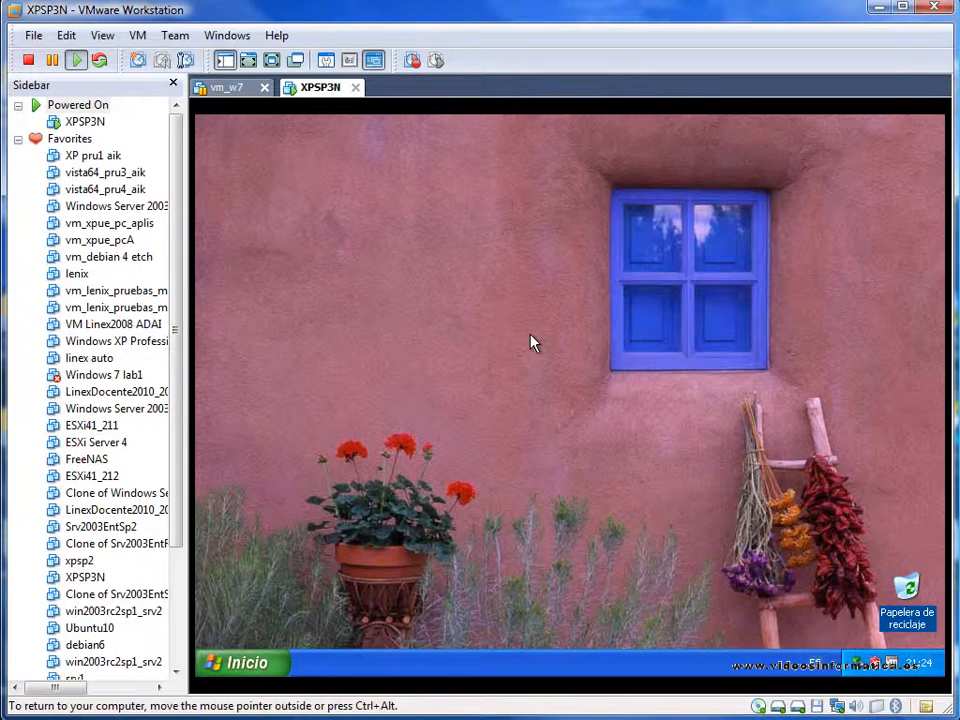
{"action": "key", "text": "ctrl+alt"}
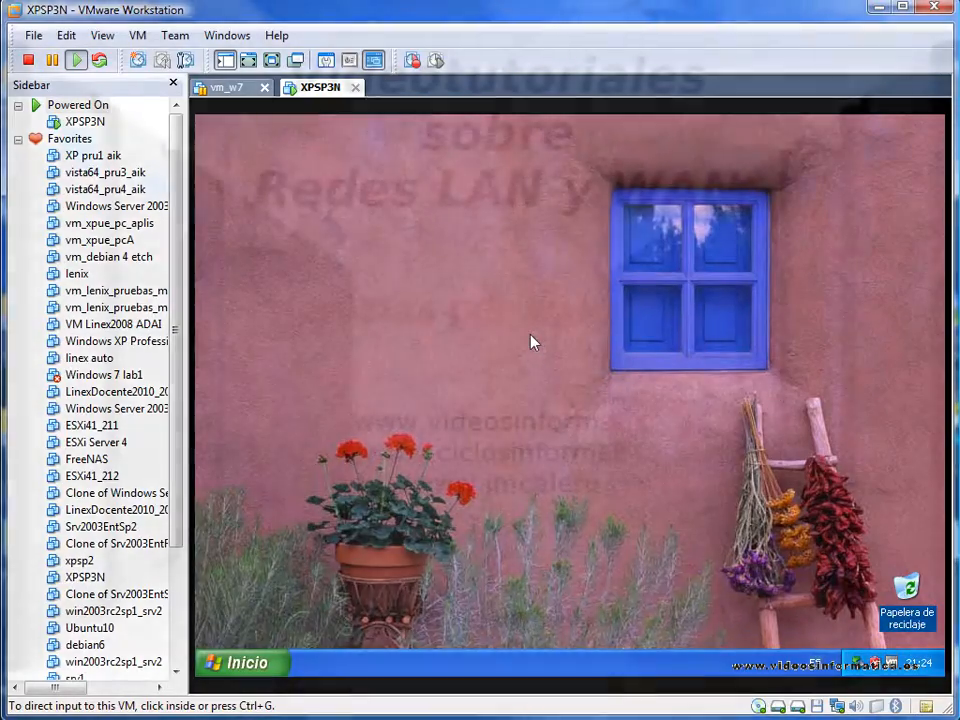